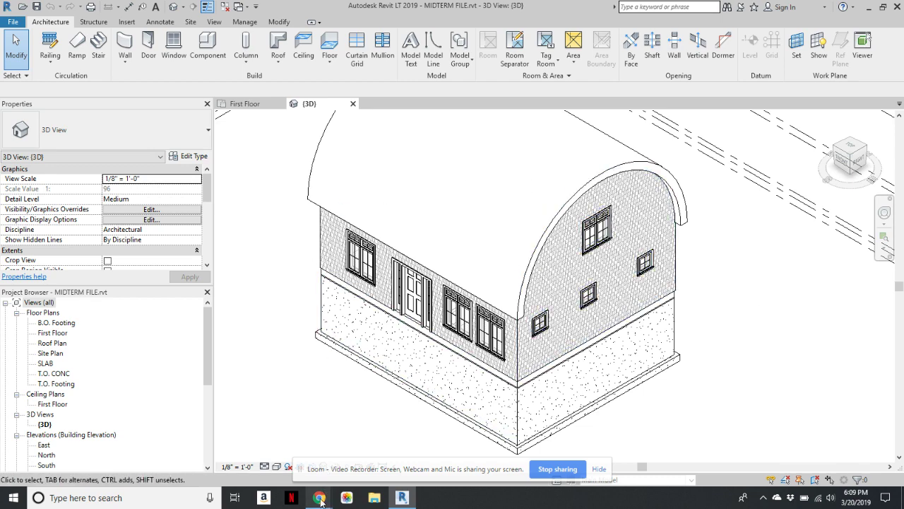
Bring the Blackboard course window forward and open its Course Content listing.
{"action": "mouse_move", "coordinate": [320, 499]}
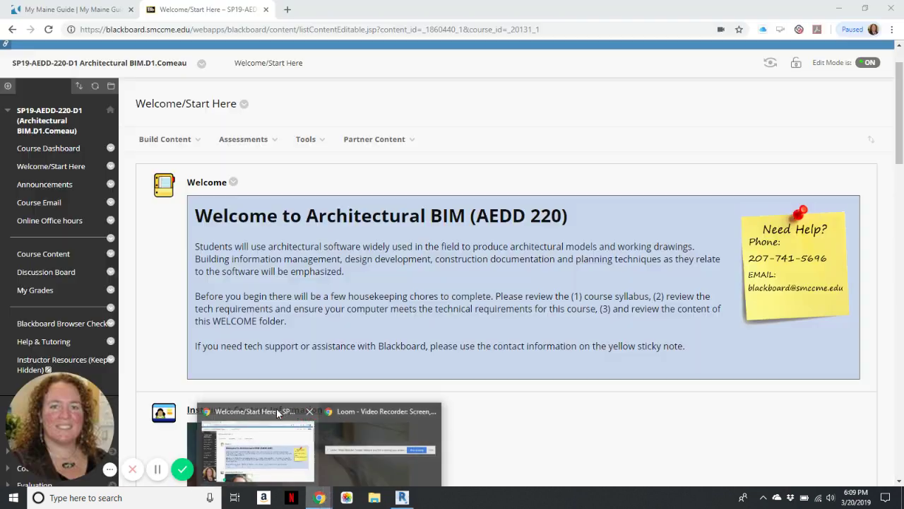
{"action": "left_click", "coordinate": [258, 442]}
{"action": "scroll", "coordinate": [293, 215], "scroll_direction": "down", "scroll_amount": 3}
{"action": "scroll", "coordinate": [293, 215], "scroll_direction": "down", "scroll_amount": 7}
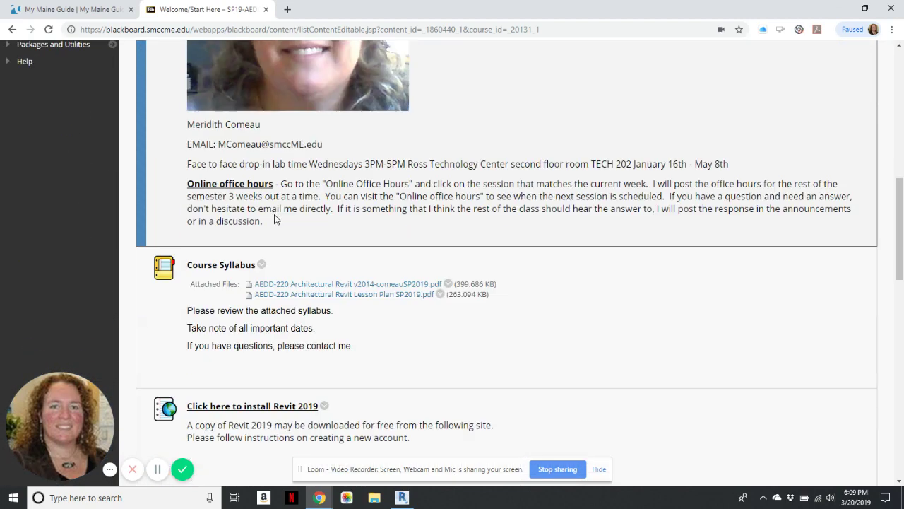
{"action": "scroll", "coordinate": [304, 241], "scroll_direction": "down", "scroll_amount": 2}
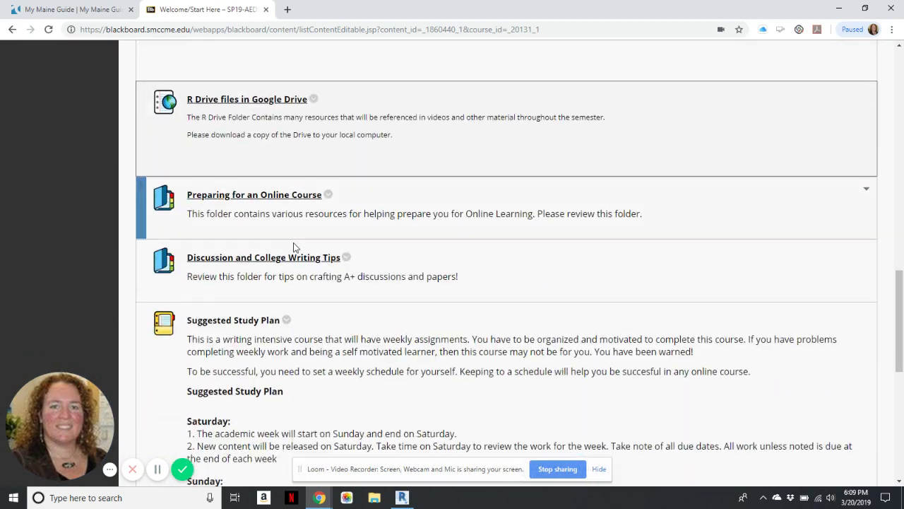
{"action": "scroll", "coordinate": [294, 246], "scroll_direction": "up", "scroll_amount": 15}
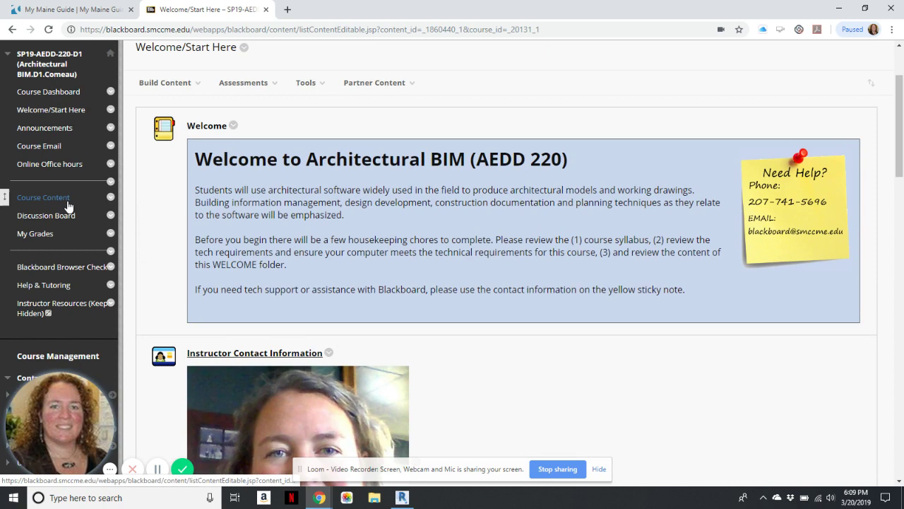
{"action": "left_click", "coordinate": [64, 200]}
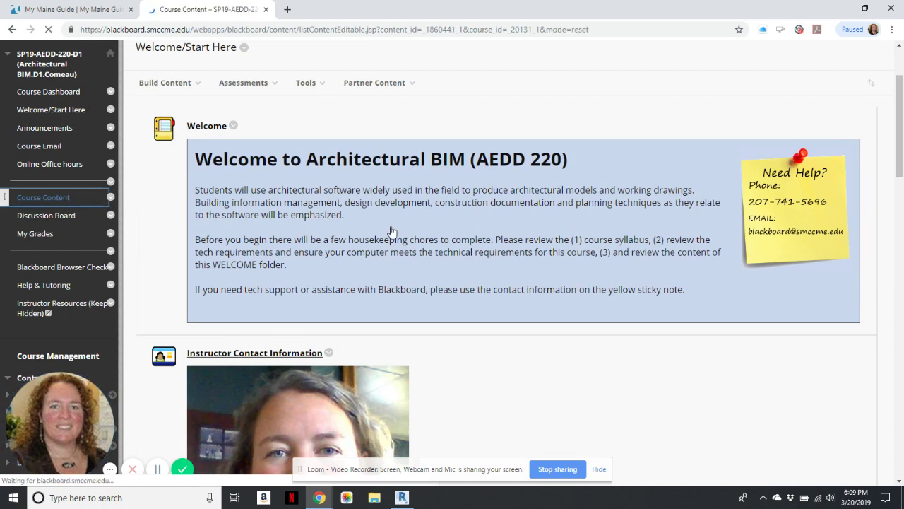
Open the MODULE 10: CUSTOMIZING Materials and Patterns page and its assignment PDF.
{"action": "scroll", "coordinate": [452, 220], "scroll_direction": "down", "scroll_amount": 6}
{"action": "scroll", "coordinate": [395, 219], "scroll_direction": "down", "scroll_amount": 9}
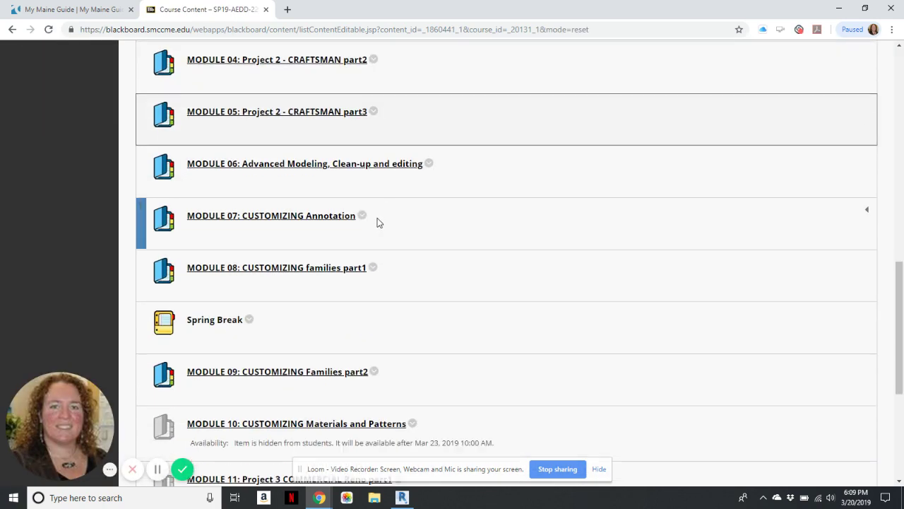
{"action": "left_click", "coordinate": [316, 181]}
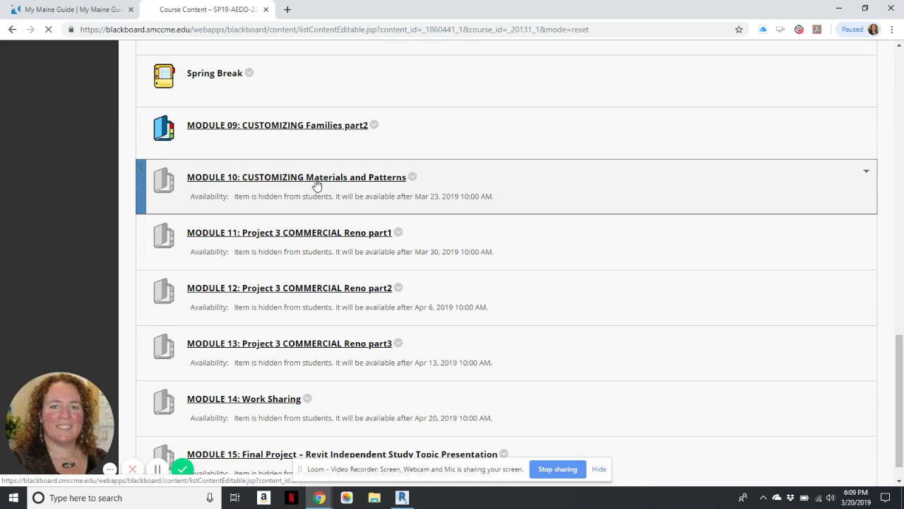
{"action": "scroll", "coordinate": [524, 230], "scroll_direction": "down", "scroll_amount": 5}
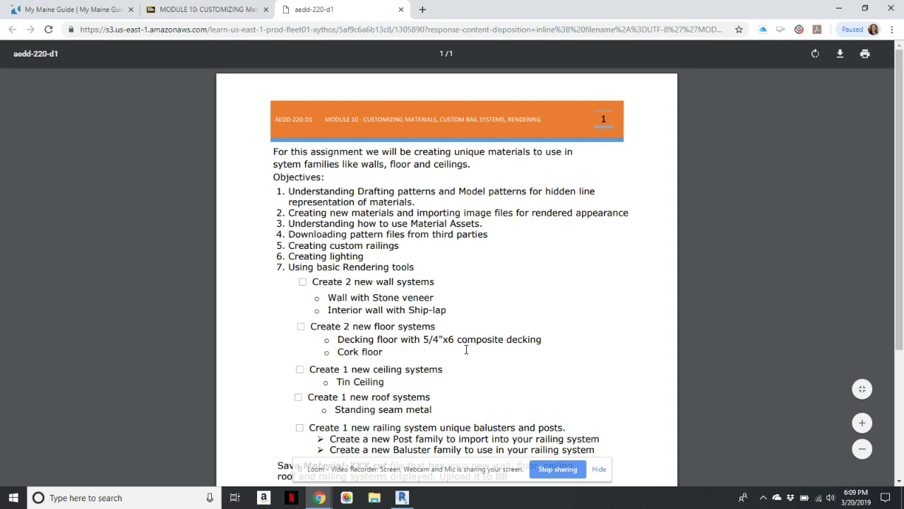
Read through the assignment PDF's tasks, then restore down and minimize Chrome to reveal Revit.
{"action": "scroll", "coordinate": [466, 347], "scroll_direction": "down", "scroll_amount": 3}
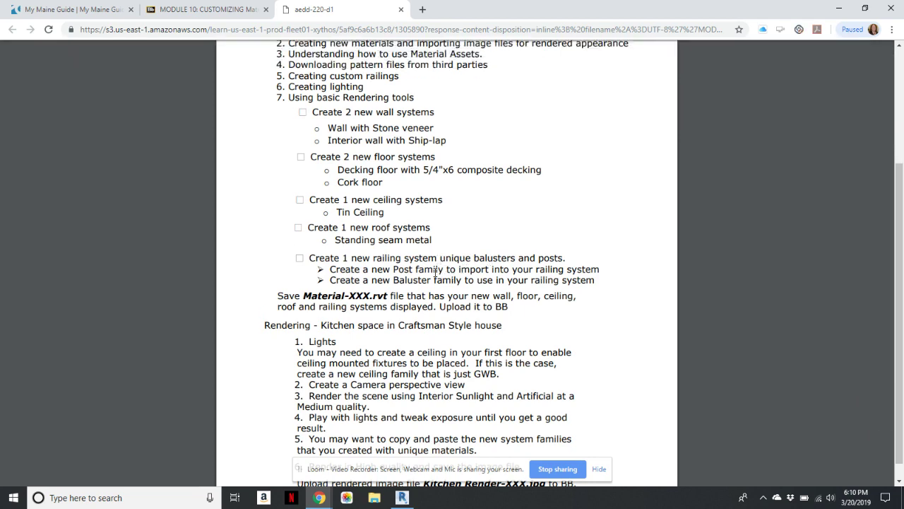
{"action": "scroll", "coordinate": [464, 319], "scroll_direction": "down", "scroll_amount": 1}
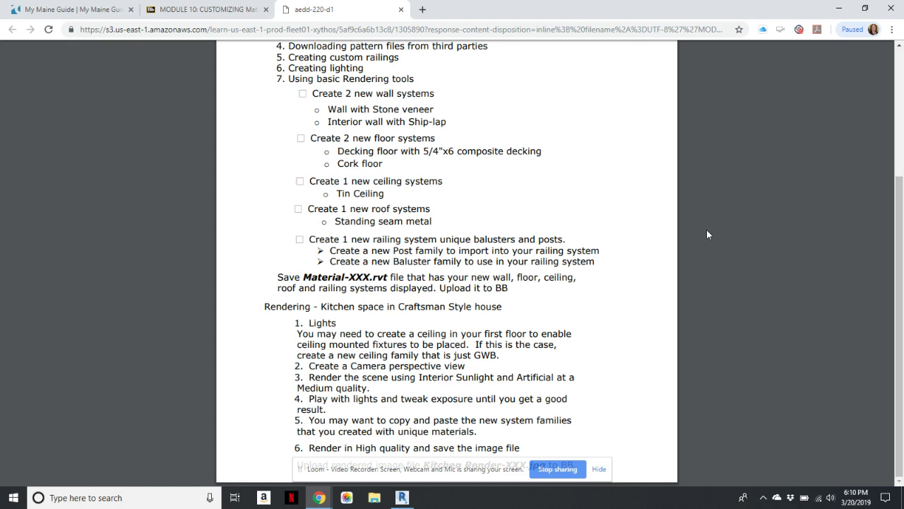
{"action": "left_click", "coordinate": [865, 8]}
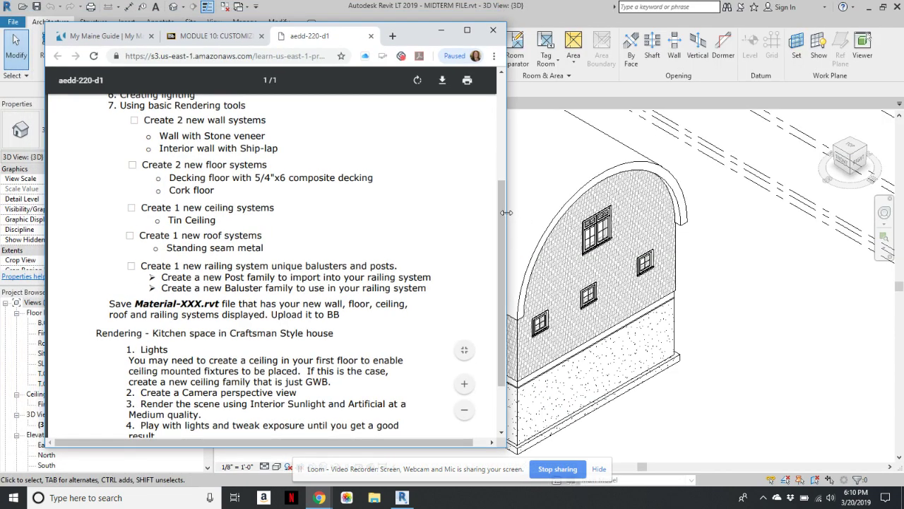
{"action": "scroll", "coordinate": [503, 205], "scroll_direction": "down", "scroll_amount": 2}
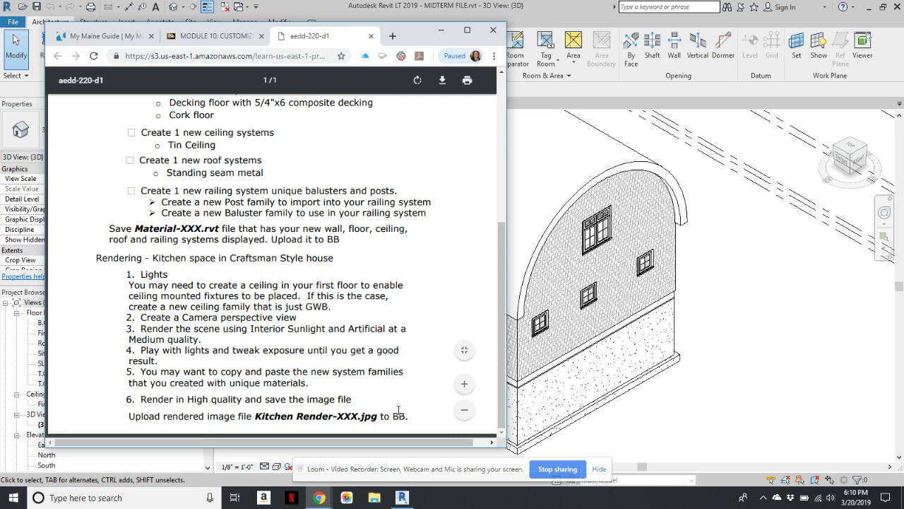
{"action": "left_click_drag", "start_coordinate": [502, 232], "coordinate": [512, 85]}
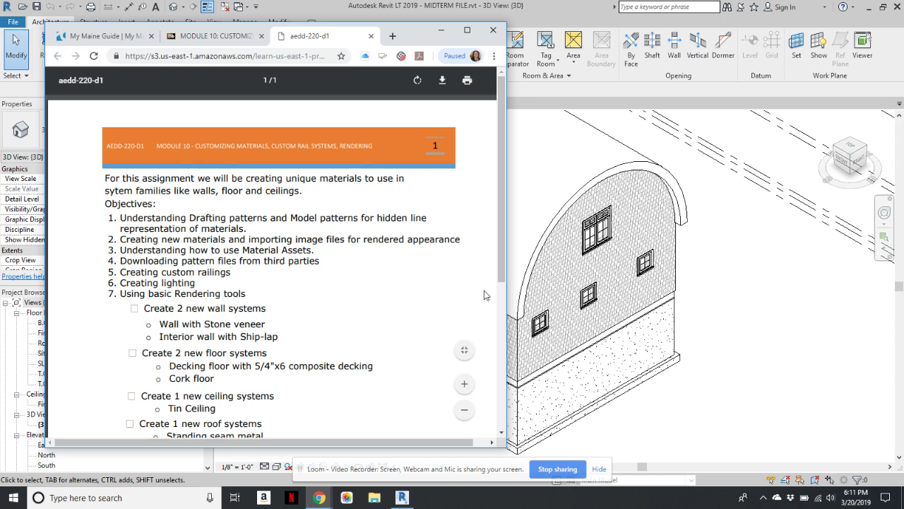
{"action": "left_click", "coordinate": [442, 31]}
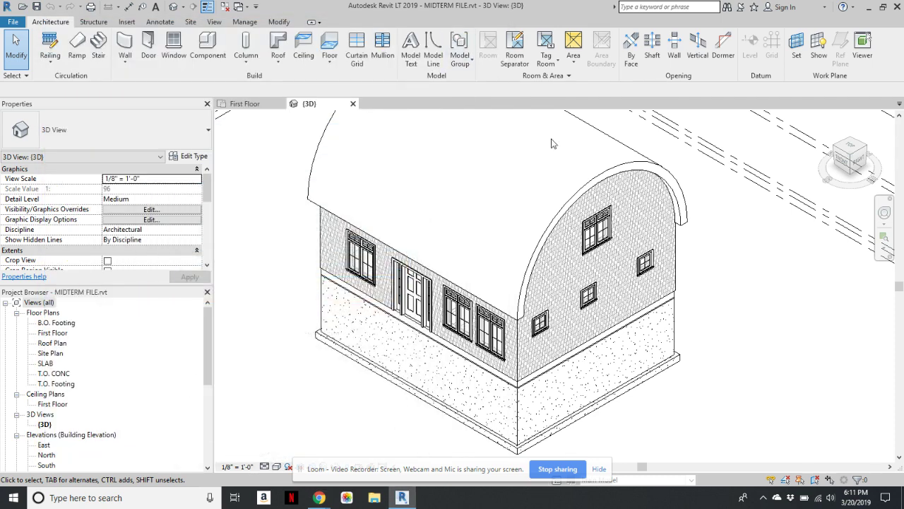
Duplicate the curved gable wall's Wood Shingle on Wood Stud type as 'Exterior - Stone Veneer on Wood Stud'.
{"action": "left_click", "coordinate": [618, 262]}
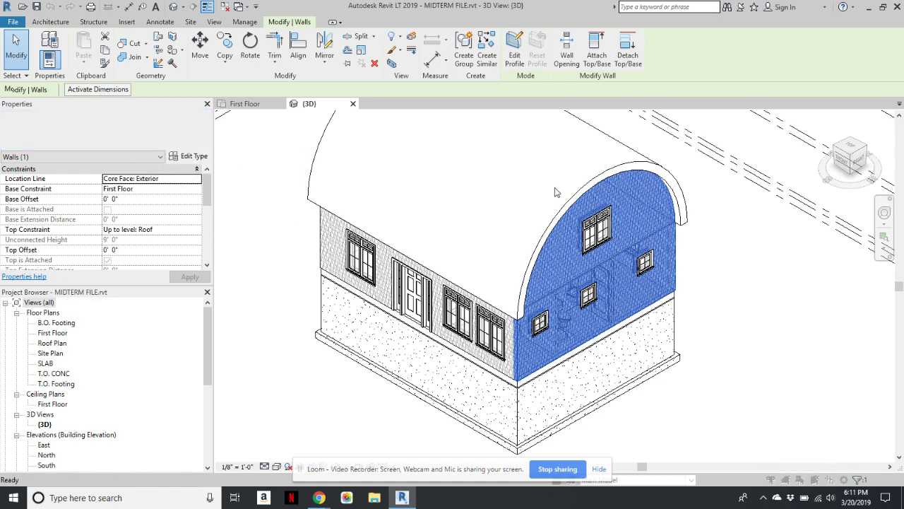
{"action": "left_click", "coordinate": [186, 156]}
{"action": "left_click", "coordinate": [847, 99]}
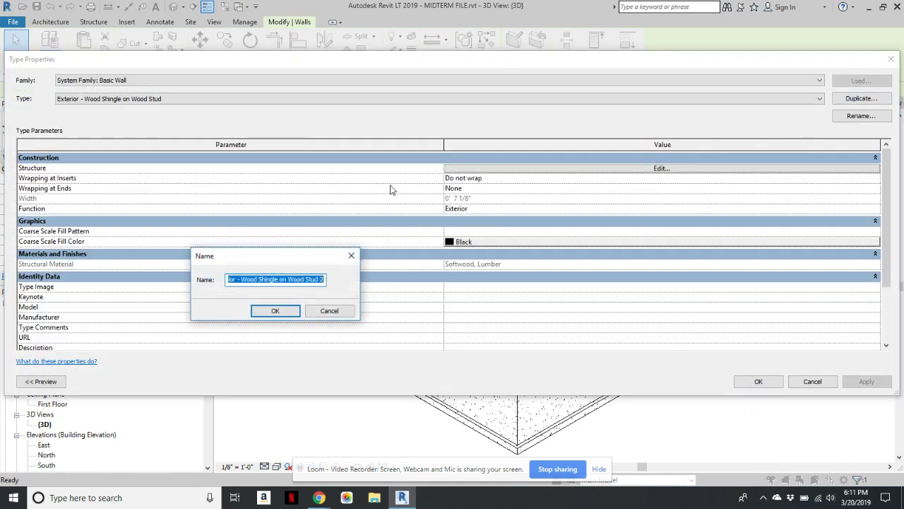
{"action": "left_click", "coordinate": [325, 279]}
{"action": "left_click_drag", "start_coordinate": [326, 279], "coordinate": [241, 280]}
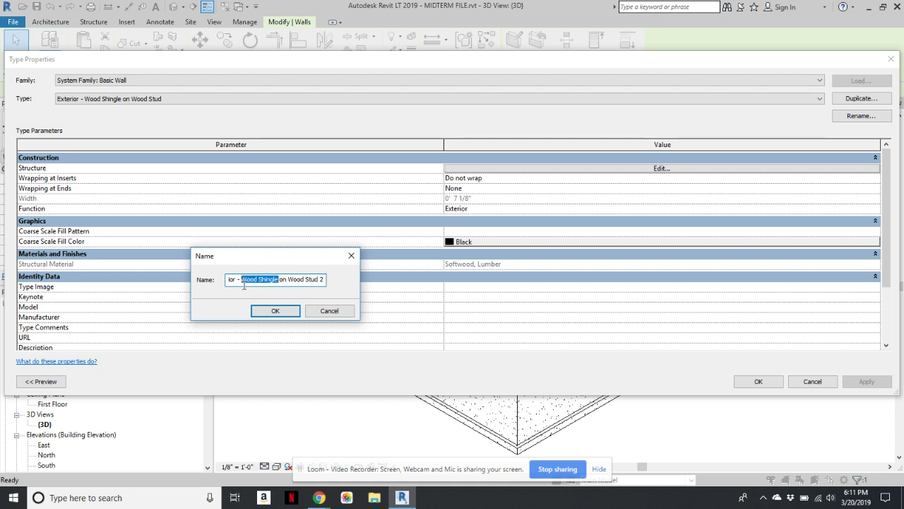
{"action": "type", "text": "Stone Veneer"}
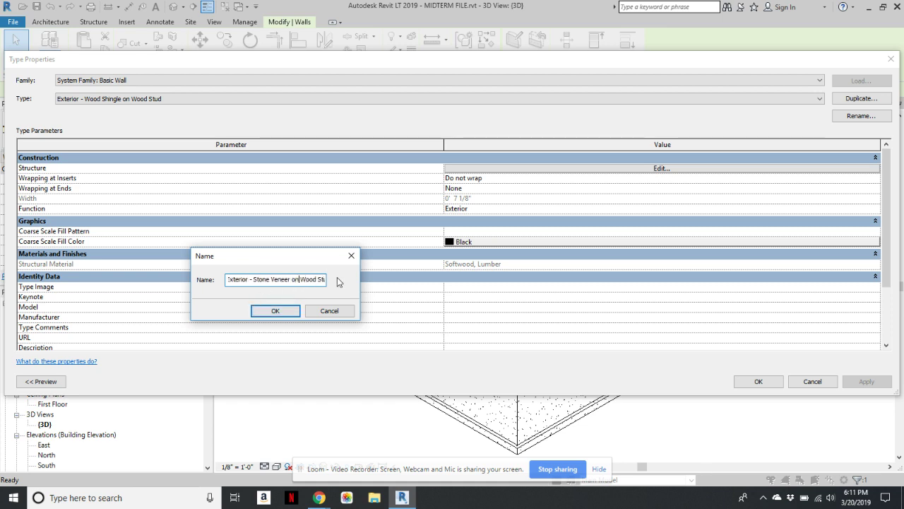
{"action": "key", "text": "End"}
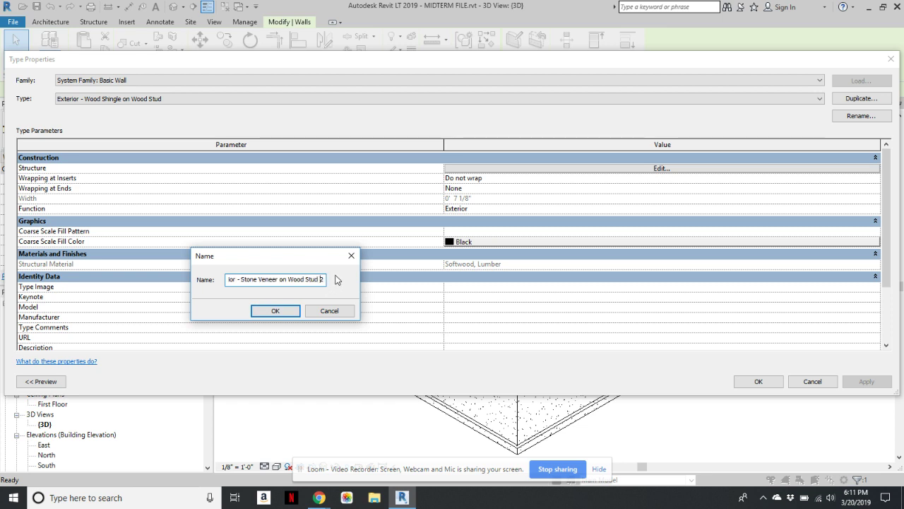
{"action": "left_click", "coordinate": [286, 311]}
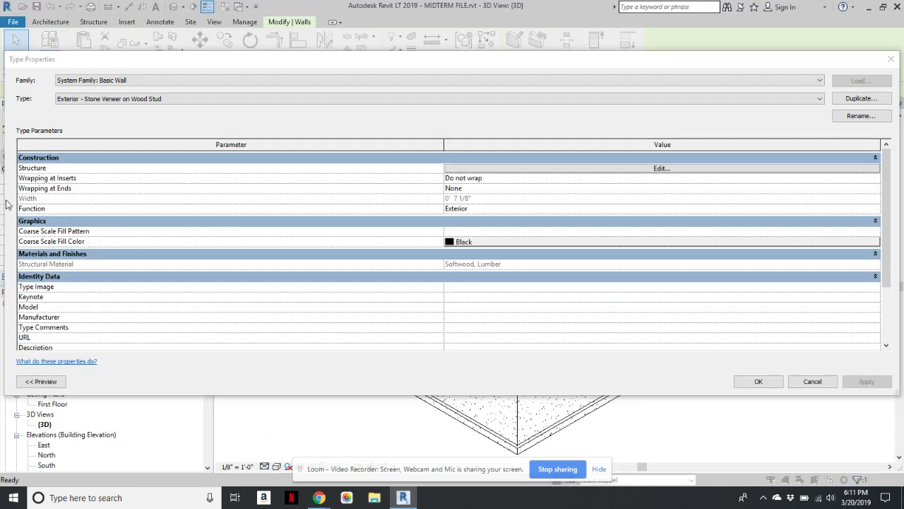
{"action": "left_click_drag", "start_coordinate": [4, 190], "coordinate": [314, 191]}
{"action": "left_click_drag", "start_coordinate": [618, 59], "coordinate": [385, 63]}
Open the Wood Shake finish layer's material browser and search the library for stone materials.
{"action": "left_click", "coordinate": [501, 172]}
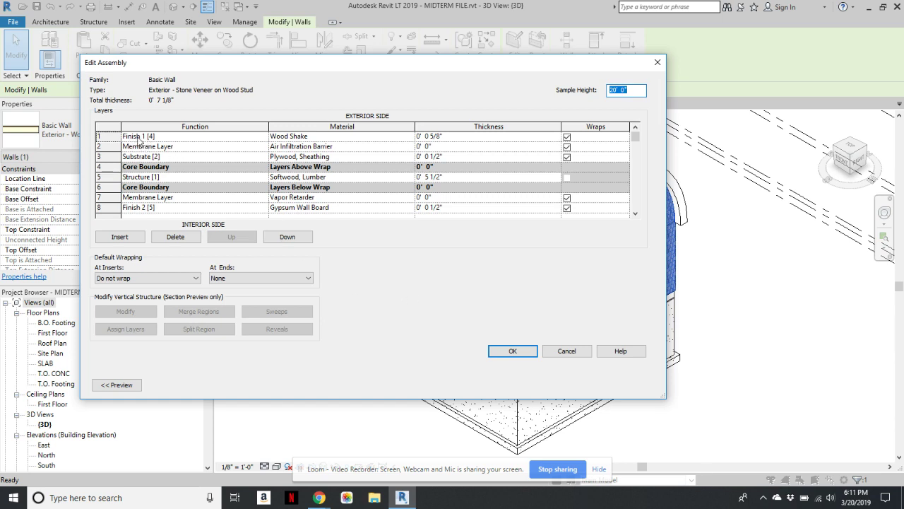
{"action": "left_click", "coordinate": [409, 139]}
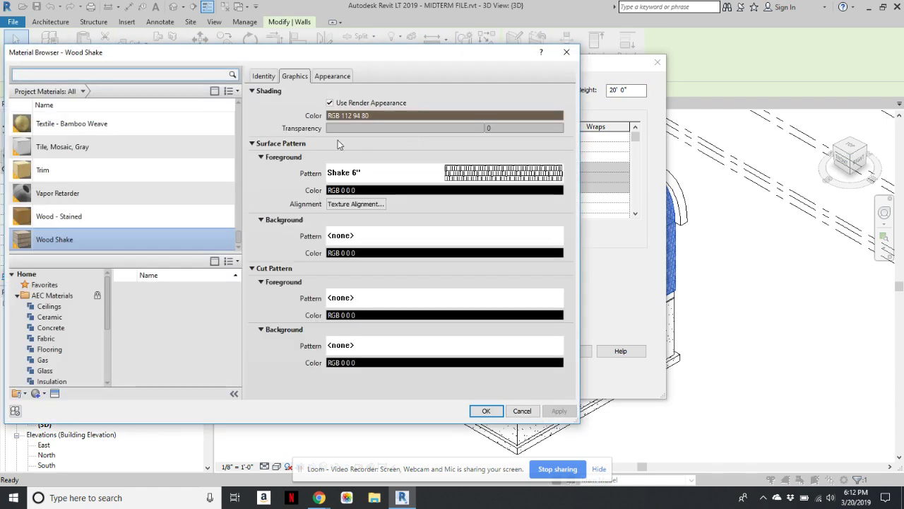
{"action": "left_click_drag", "start_coordinate": [293, 57], "coordinate": [485, 37]}
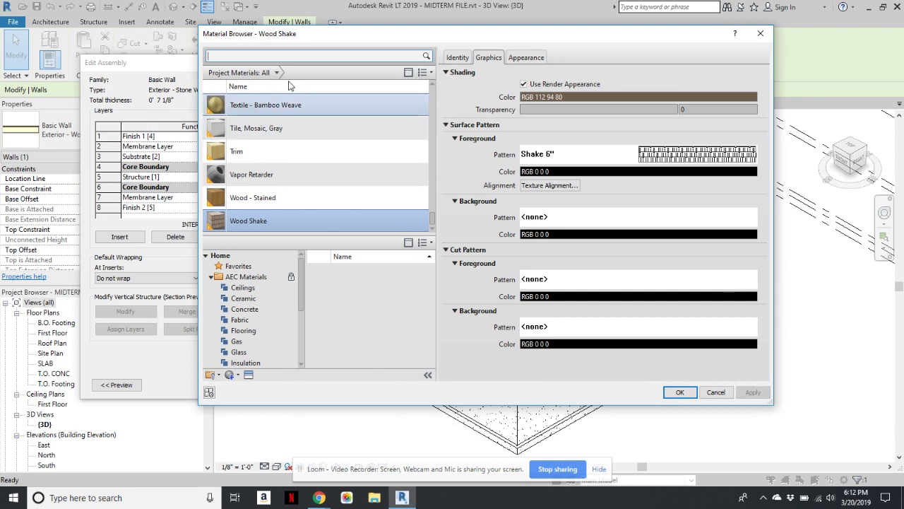
{"action": "type", "text": "stone"}
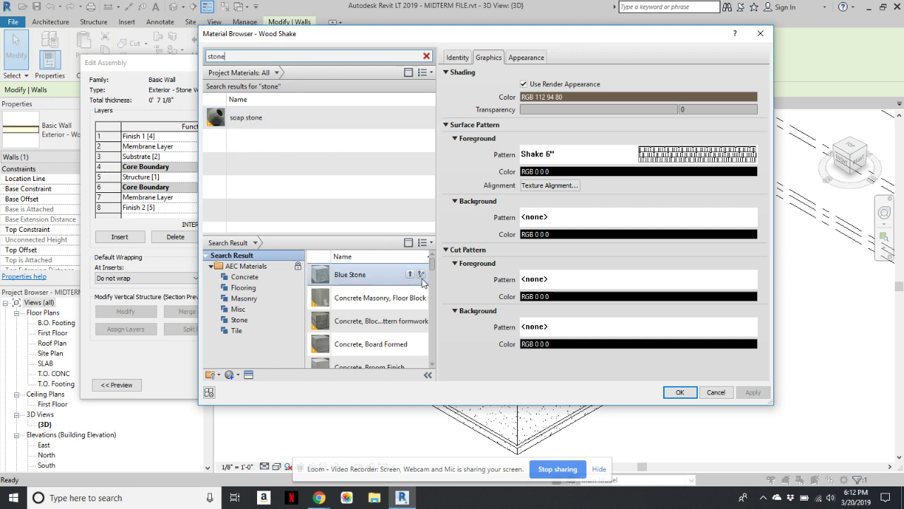
{"action": "left_click_drag", "start_coordinate": [434, 265], "coordinate": [433, 285]}
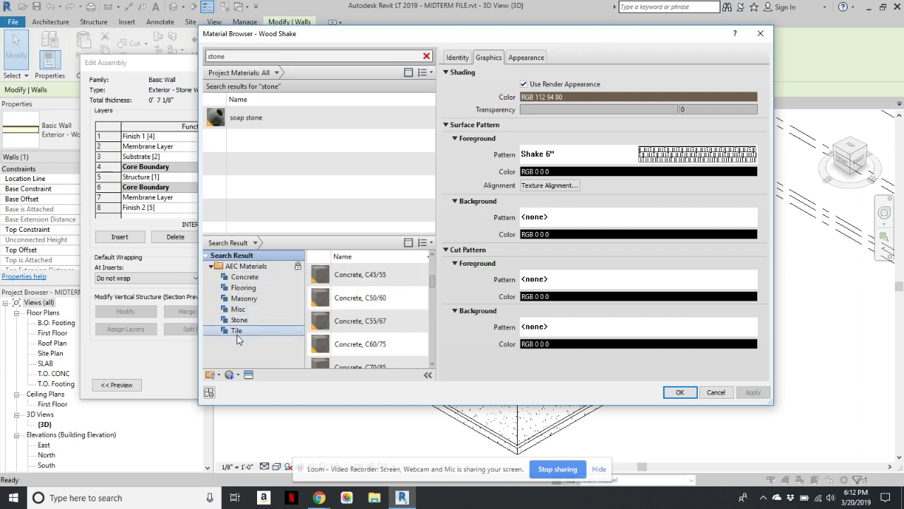
{"action": "left_click", "coordinate": [244, 278]}
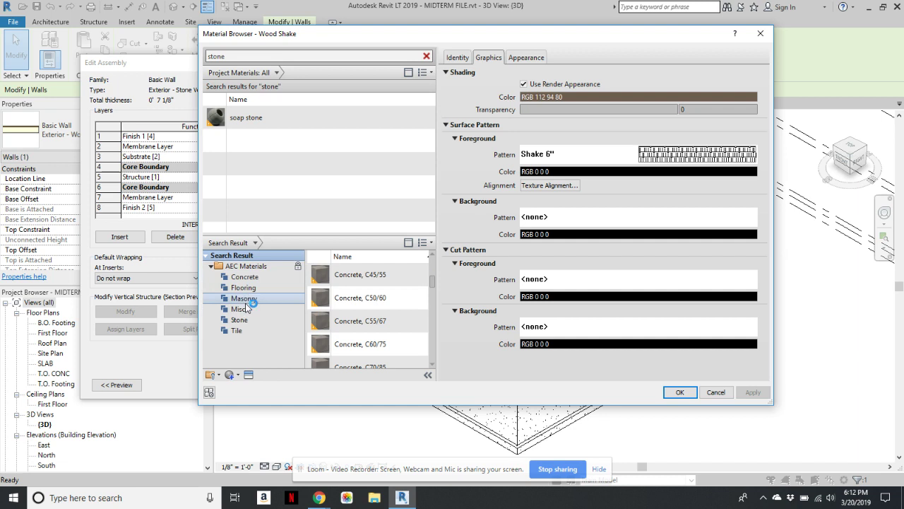
{"action": "mouse_move", "coordinate": [417, 294]}
{"action": "left_click_drag", "start_coordinate": [434, 282], "coordinate": [432, 350]}
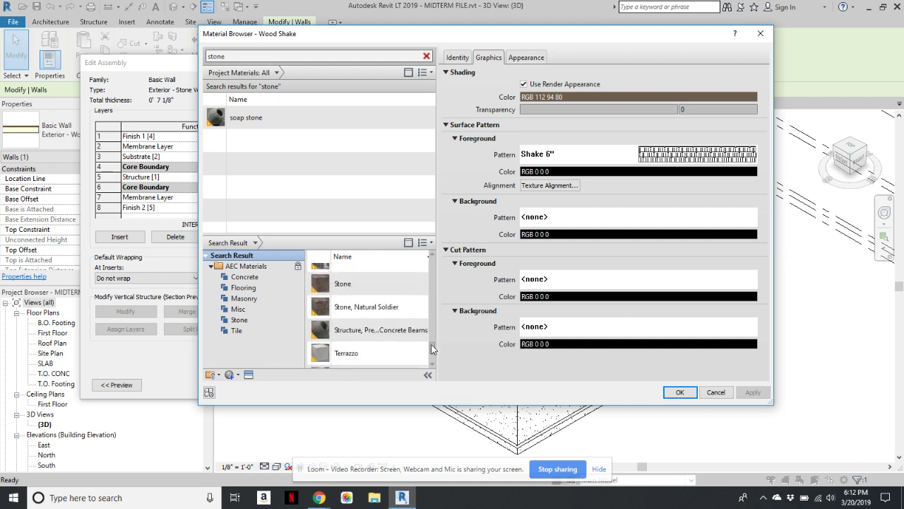
Preview Stone, Natural Soldier and add it to the project's materials.
{"action": "left_click", "coordinate": [323, 308]}
{"action": "mouse_move", "coordinate": [584, 189]}
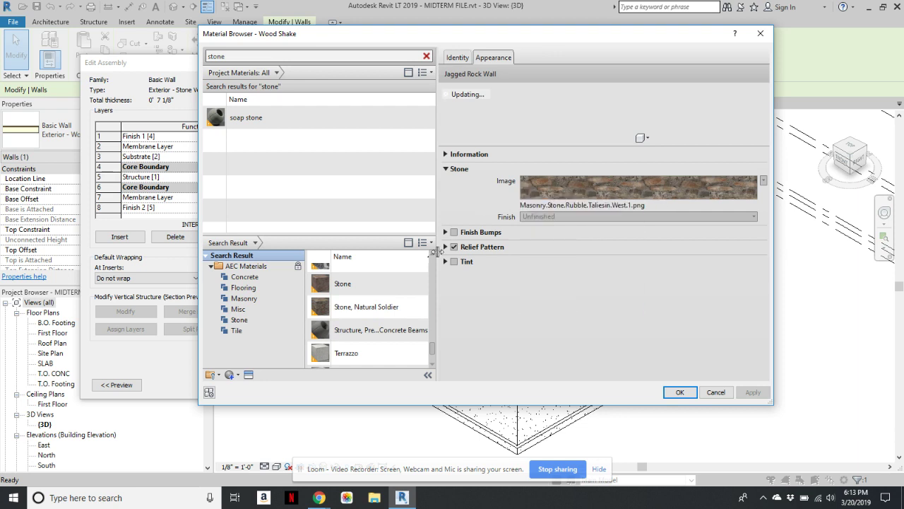
{"action": "mouse_move", "coordinate": [413, 311]}
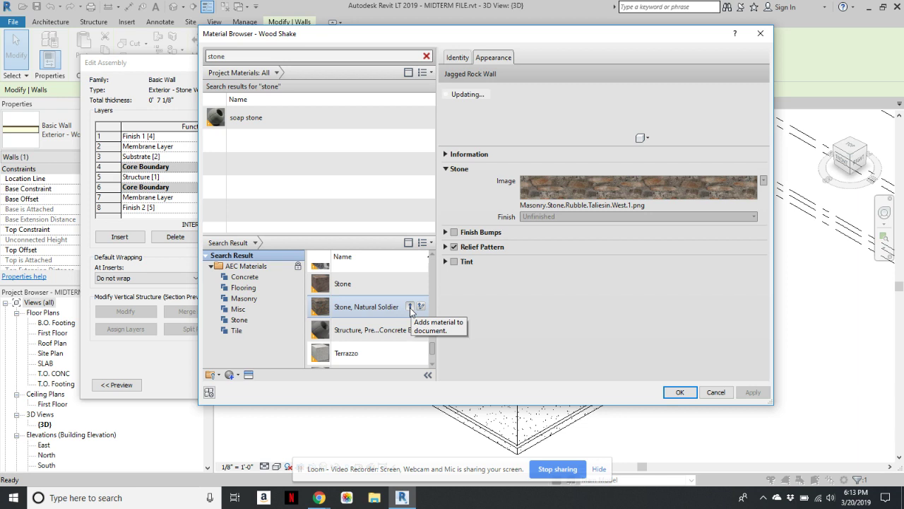
{"action": "left_click", "coordinate": [410, 308]}
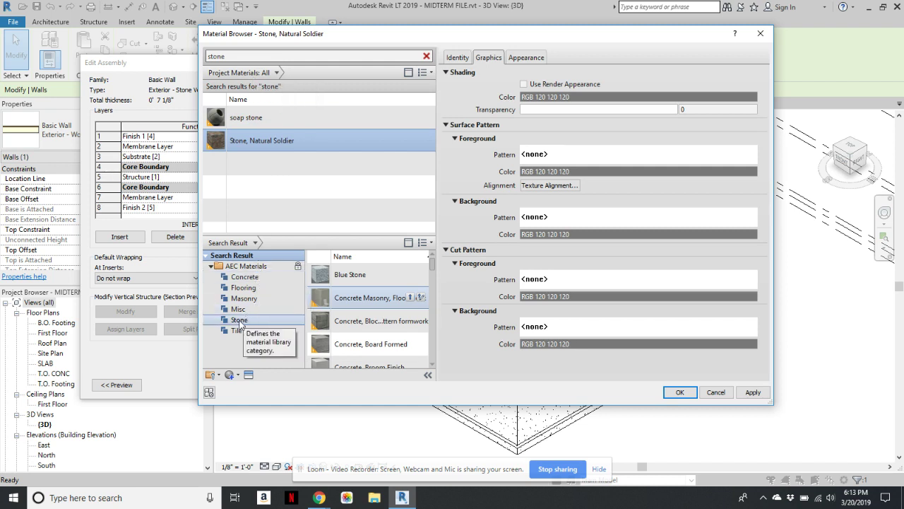
Compare the library Stone material, then reselect Stone, Natural Soldier and confirm it.
{"action": "left_click", "coordinate": [240, 321]}
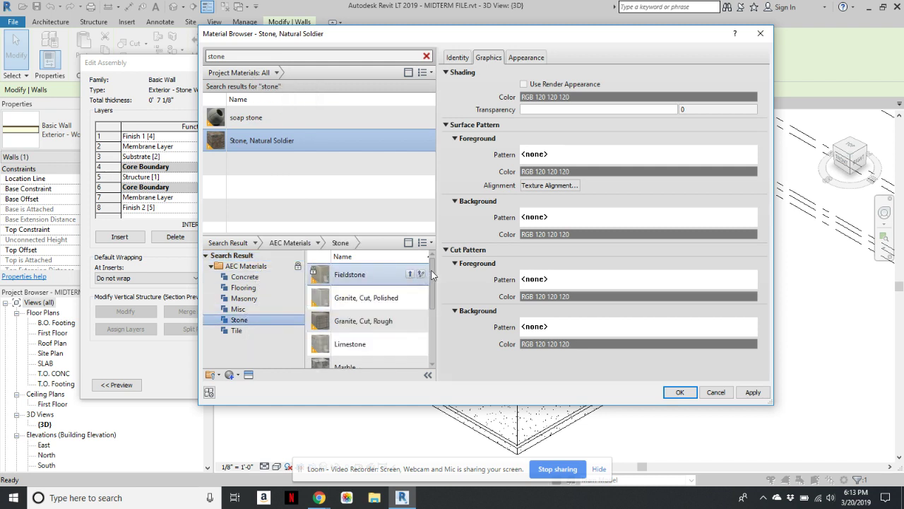
{"action": "left_click_drag", "start_coordinate": [433, 277], "coordinate": [428, 338]}
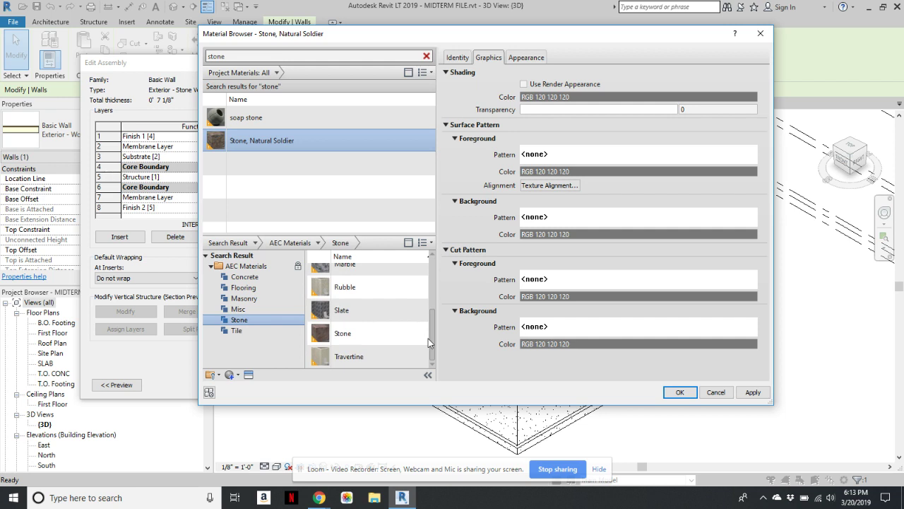
{"action": "left_click", "coordinate": [335, 337]}
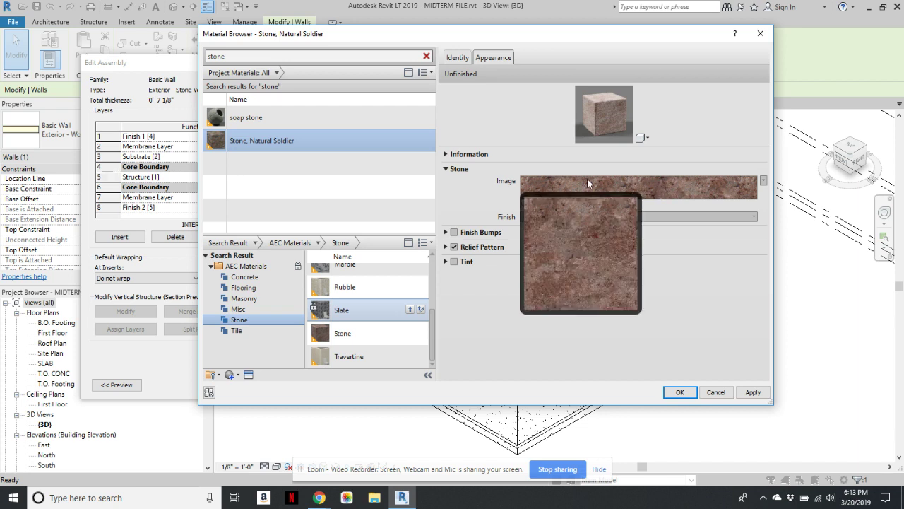
{"action": "mouse_move", "coordinate": [404, 334]}
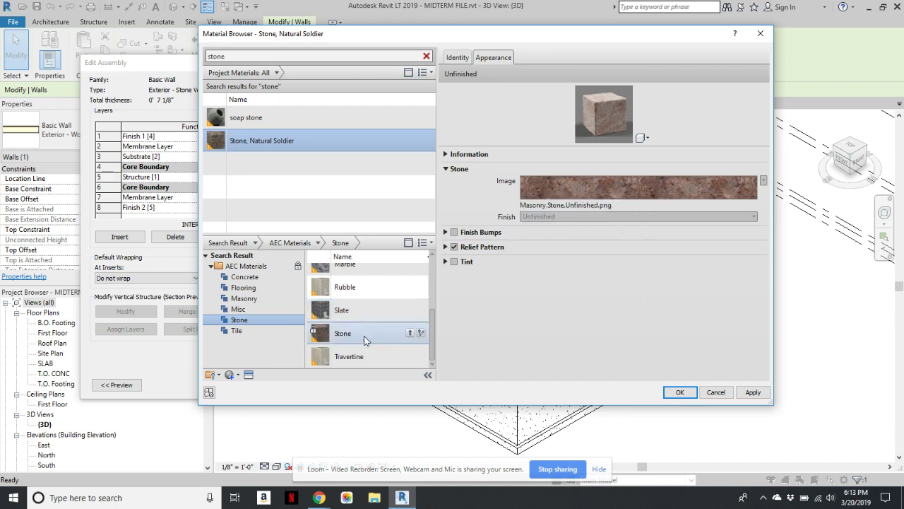
{"action": "left_click_drag", "start_coordinate": [433, 327], "coordinate": [432, 281]}
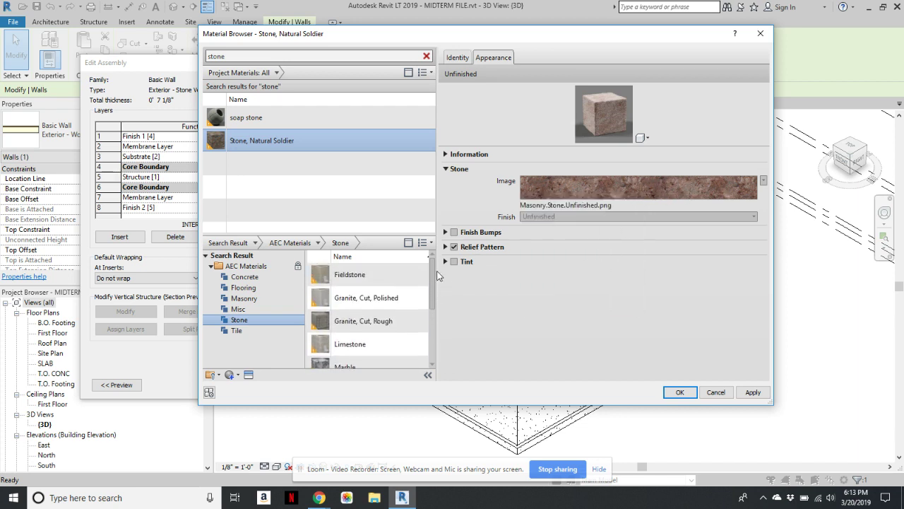
{"action": "left_click", "coordinate": [217, 140]}
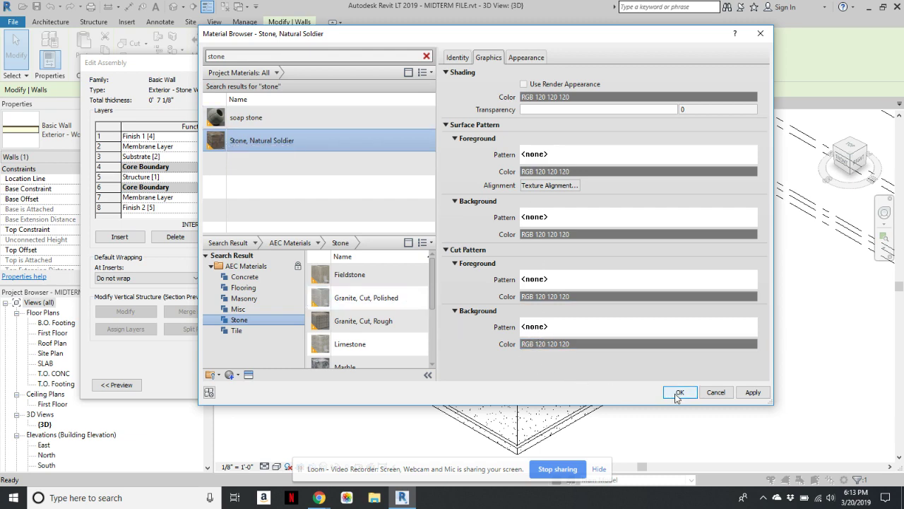
{"action": "left_click", "coordinate": [678, 393]}
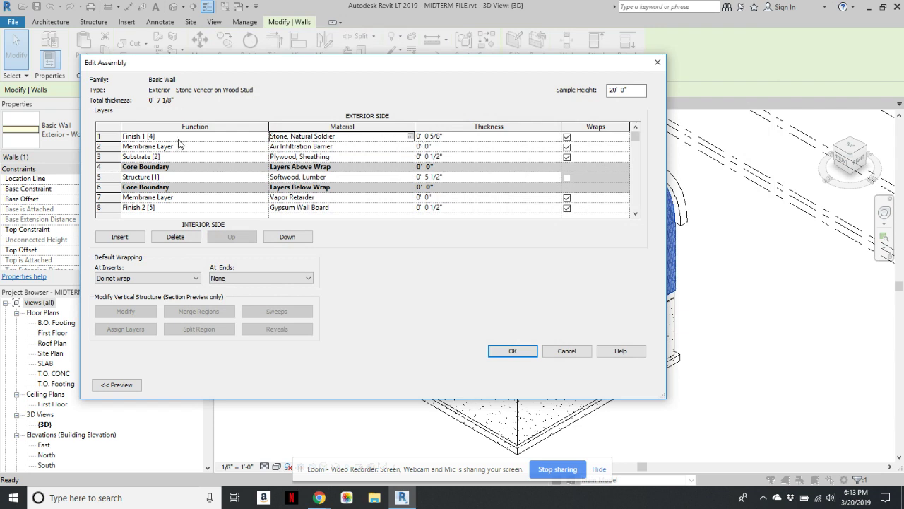
Confirm the layer assembly and type properties, then reselect the gable wall to check its new type.
{"action": "left_click", "coordinate": [514, 351]}
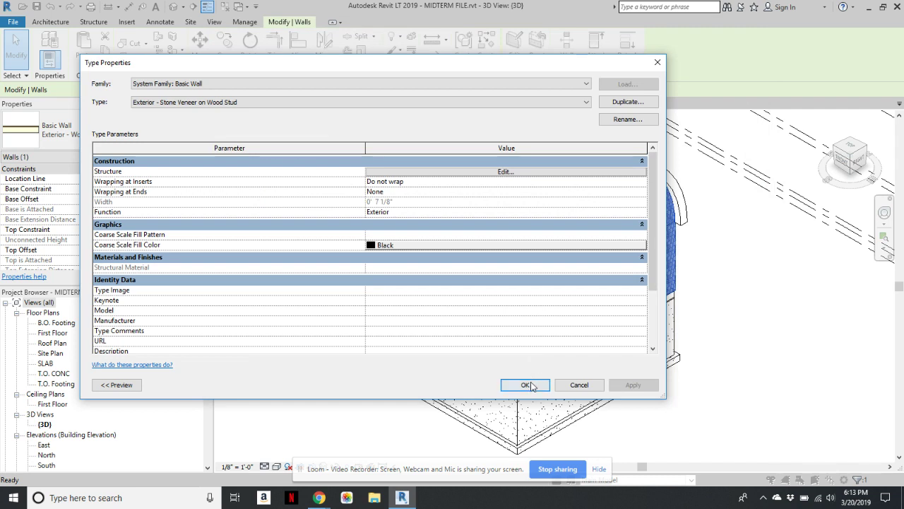
{"action": "left_click", "coordinate": [526, 385]}
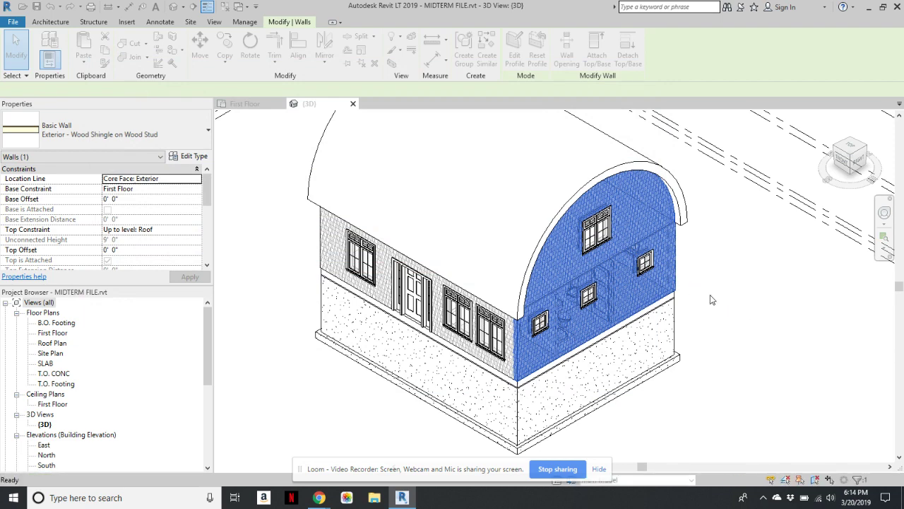
{"action": "left_click", "coordinate": [719, 292]}
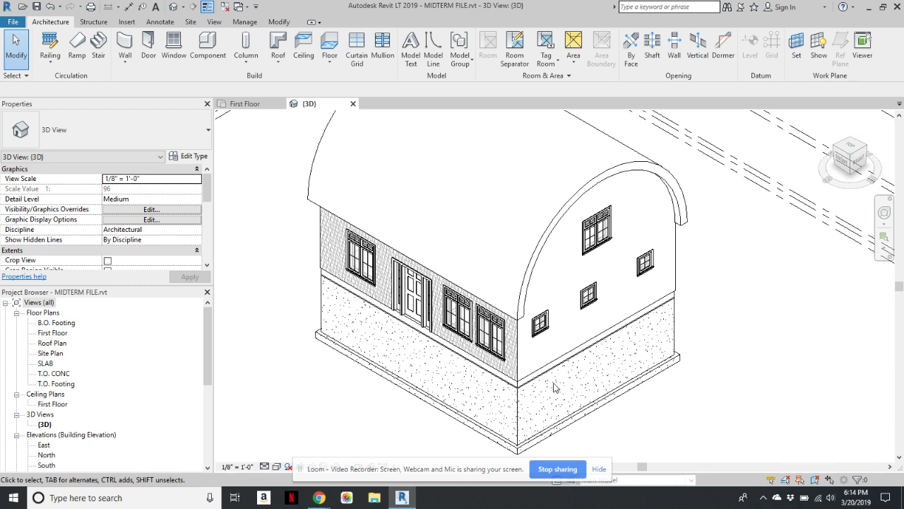
{"action": "left_click", "coordinate": [521, 348]}
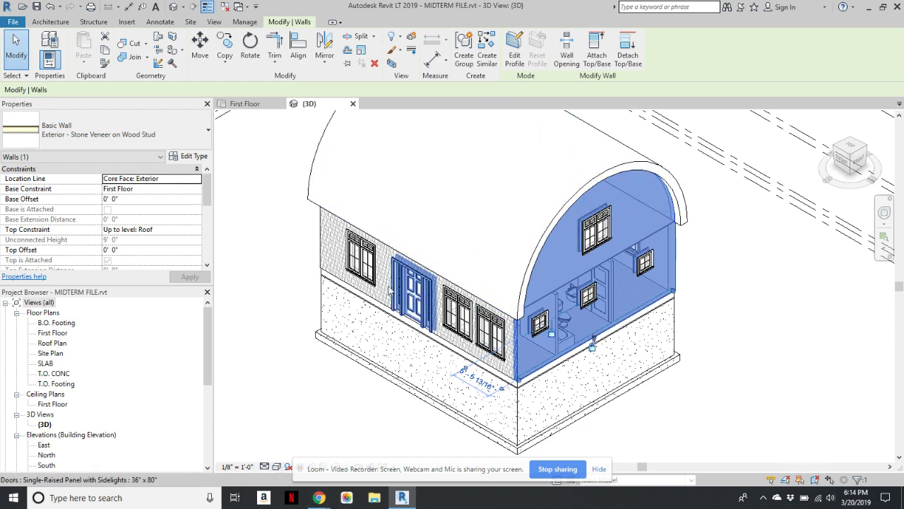
Reopen the Stone Veneer type's layer structure and pick the Finish 1 row's Material cell.
{"action": "left_click", "coordinate": [195, 157]}
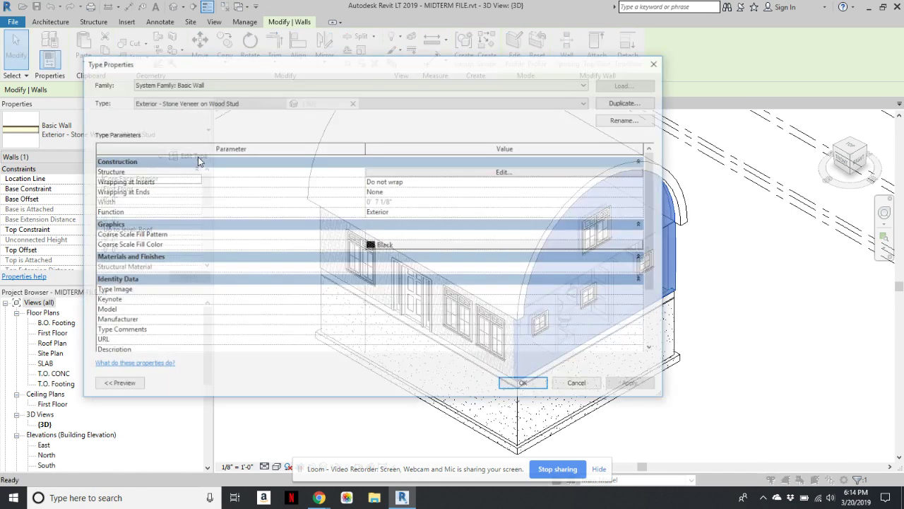
{"action": "left_click", "coordinate": [503, 171]}
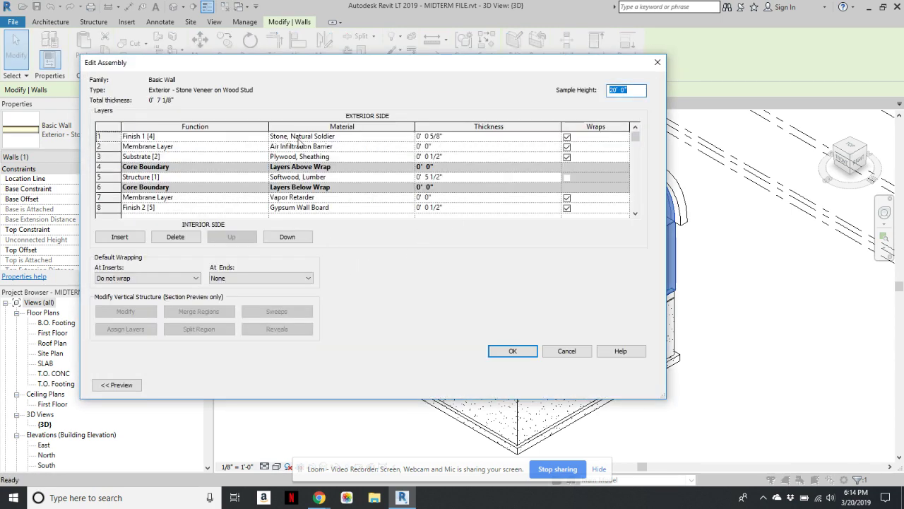
{"action": "left_click", "coordinate": [407, 136]}
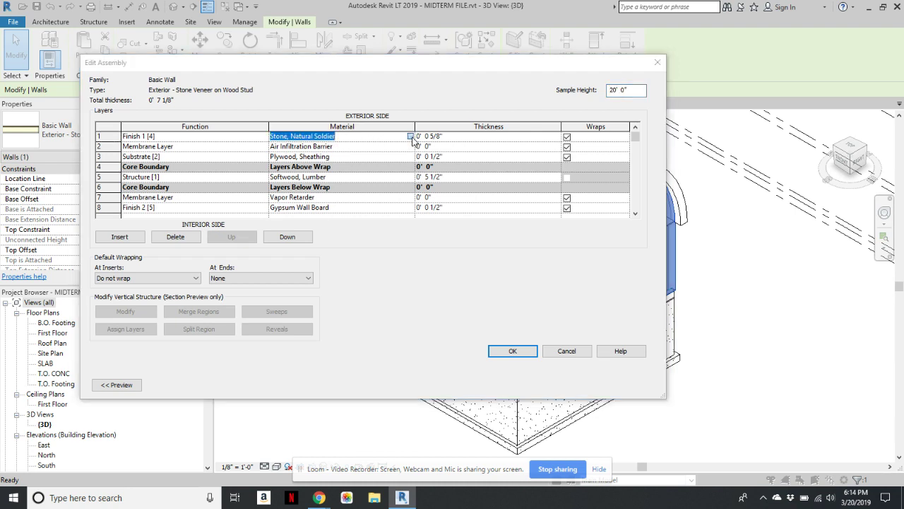
Duplicate the Stone, Natural Soldier material and give the copy a new name.
{"action": "left_click", "coordinate": [410, 136]}
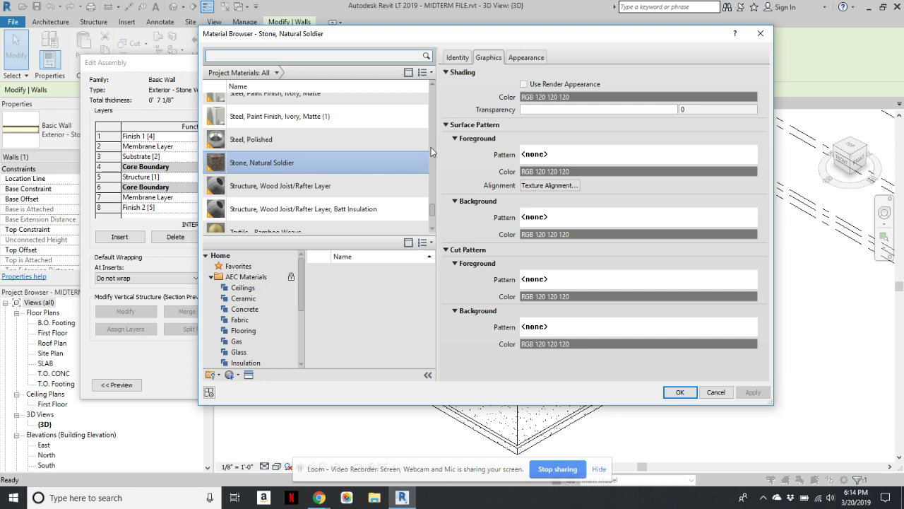
{"action": "scroll", "coordinate": [275, 169], "scroll_direction": "up", "scroll_amount": 1}
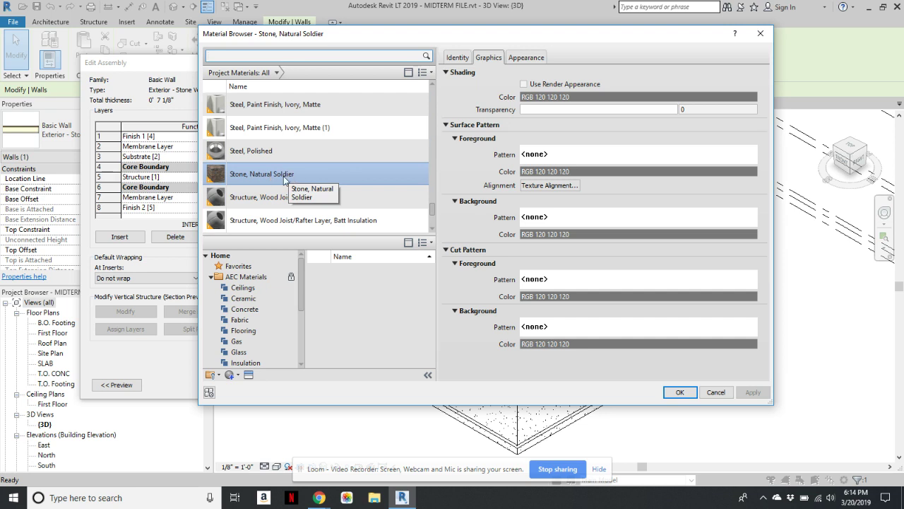
{"action": "left_click", "coordinate": [238, 375]}
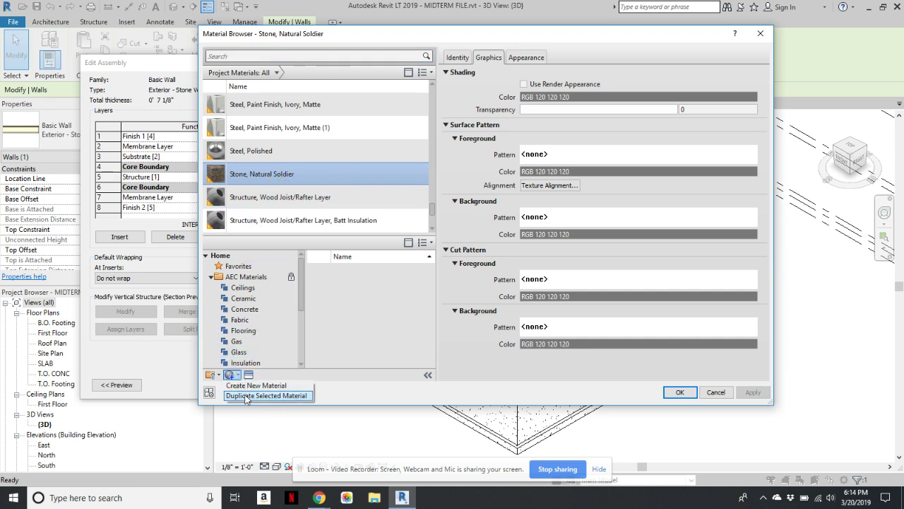
{"action": "left_click", "coordinate": [246, 396]}
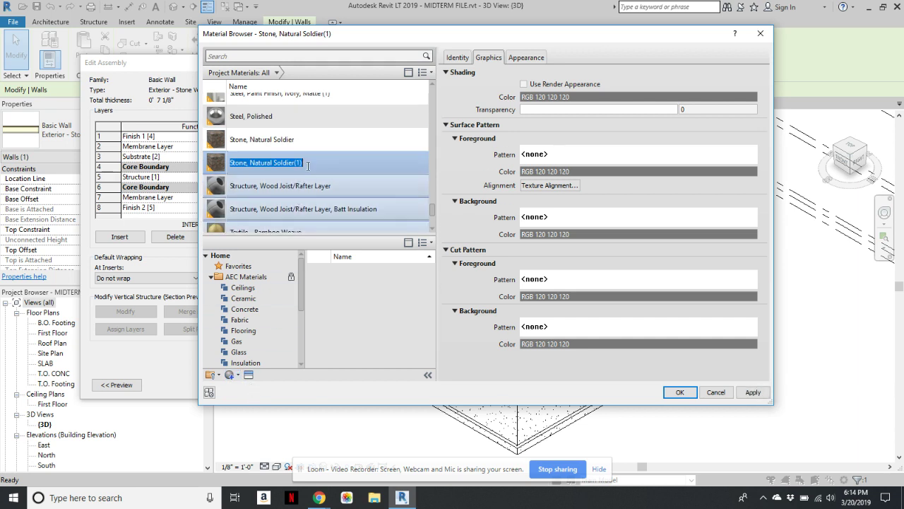
{"action": "key", "text": "BackSpace"}
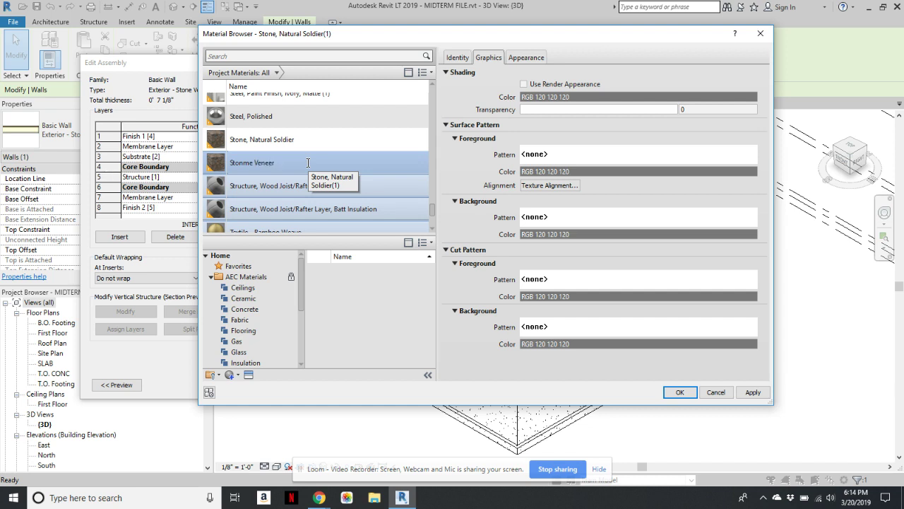
{"action": "key", "text": "Return"}
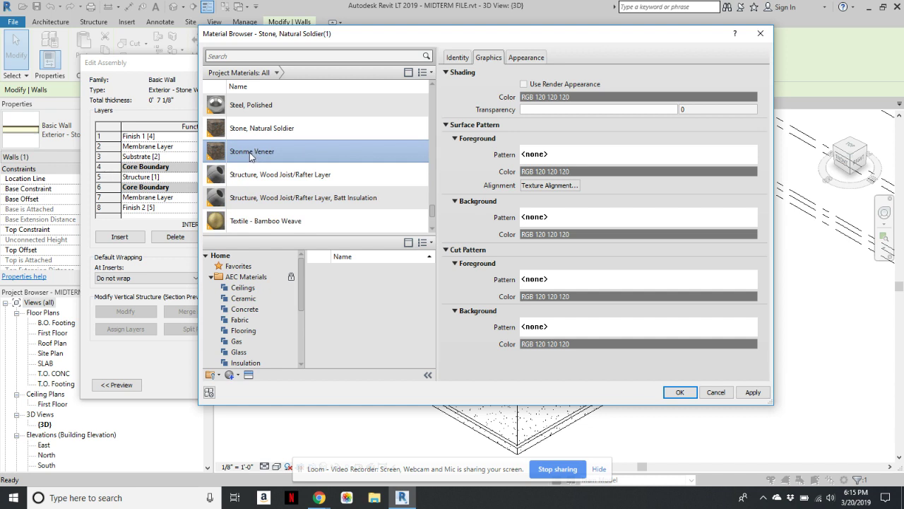
Rename the misspelled 'Stonme Veneer' material to 'Stone Veneer'.
{"action": "right_click", "coordinate": [249, 151]}
{"action": "left_click", "coordinate": [269, 185]}
{"action": "key", "text": "Escape"}
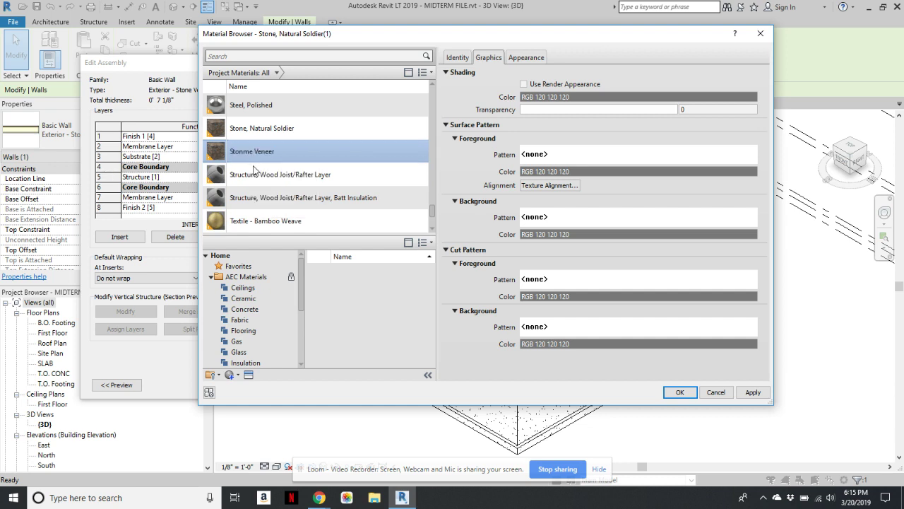
{"action": "key", "text": "BackSpace"}
{"action": "key", "text": "Return"}
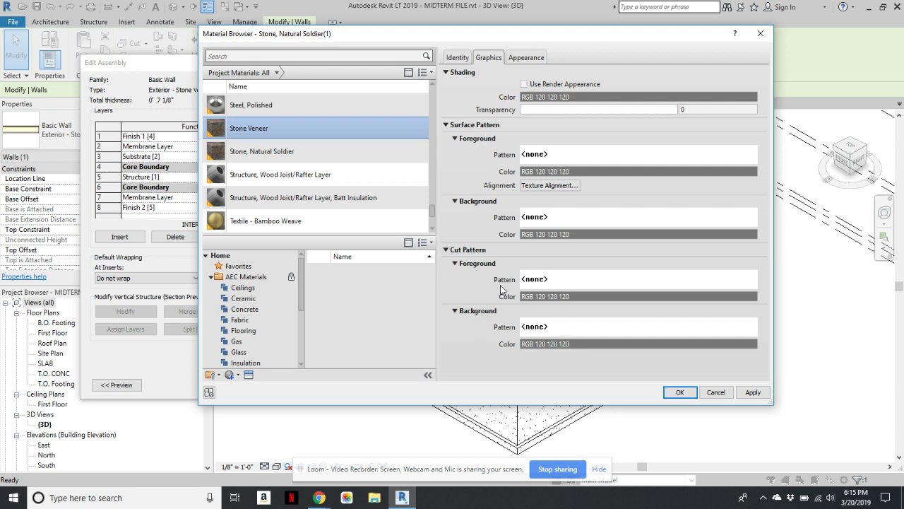
Open Stone Veneer's surface foreground fill patterns, try Concrete, then switch the list to Model patterns.
{"action": "left_click", "coordinate": [543, 153]}
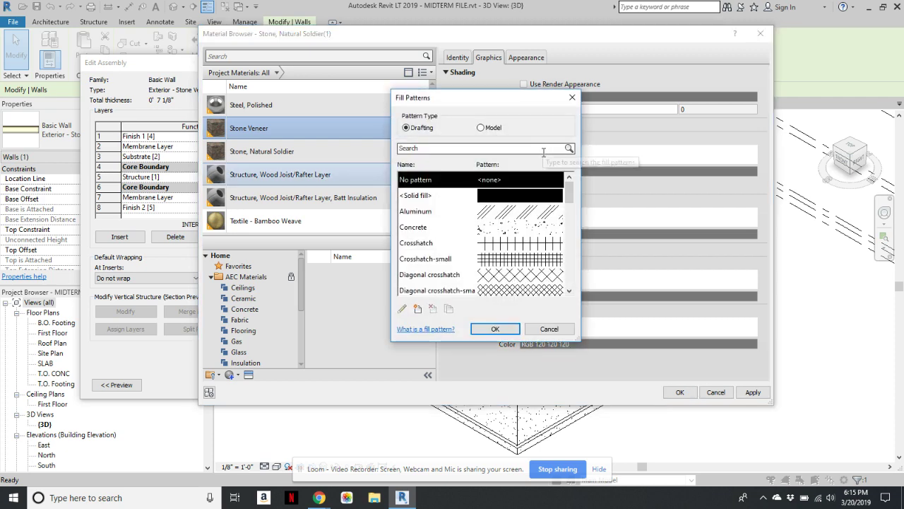
{"action": "mouse_move", "coordinate": [573, 193]}
{"action": "left_mouse_down"}
{"action": "mouse_move", "coordinate": [573, 282]}
{"action": "mouse_move", "coordinate": [570, 190]}
{"action": "left_mouse_up"}
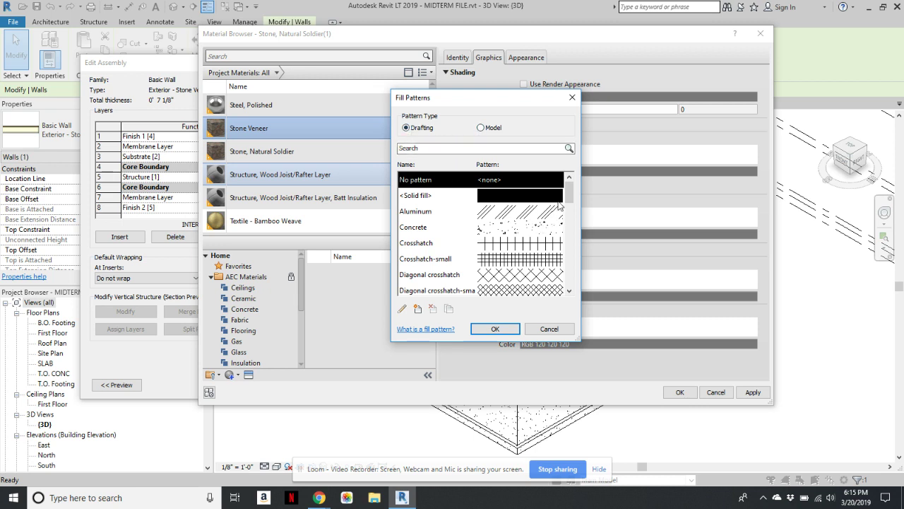
{"action": "left_click_drag", "start_coordinate": [570, 198], "coordinate": [570, 195]}
{"action": "left_click", "coordinate": [518, 234]}
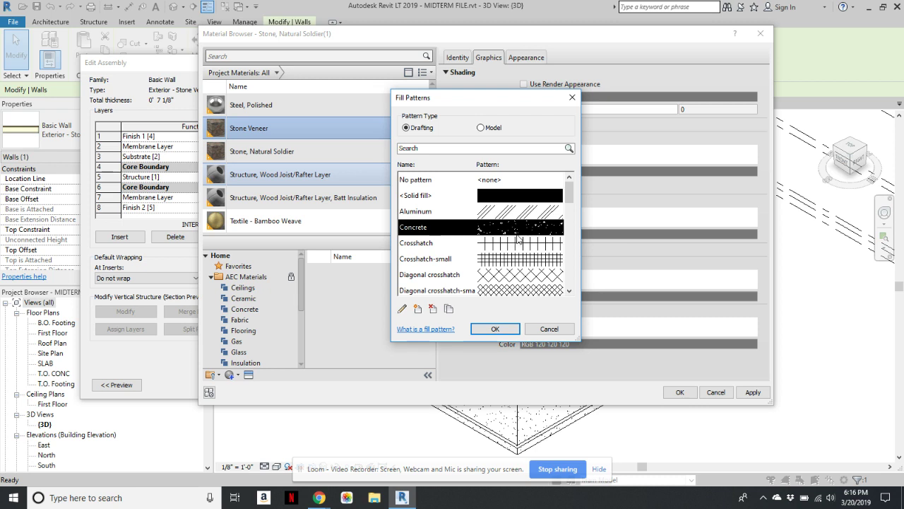
{"action": "left_click", "coordinate": [481, 128]}
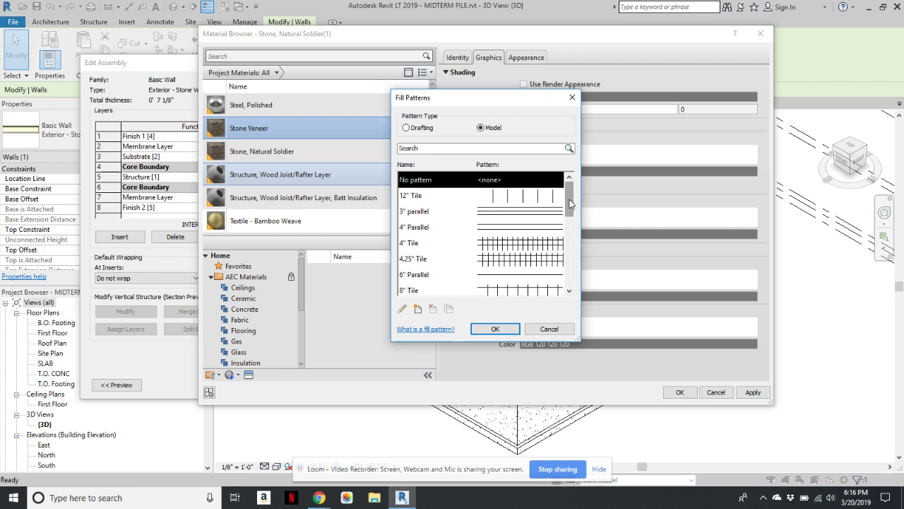
Compare the Model and Drafting fill pattern lists, ending back on the Drafting patterns.
{"action": "left_click_drag", "start_coordinate": [570, 199], "coordinate": [571, 211]}
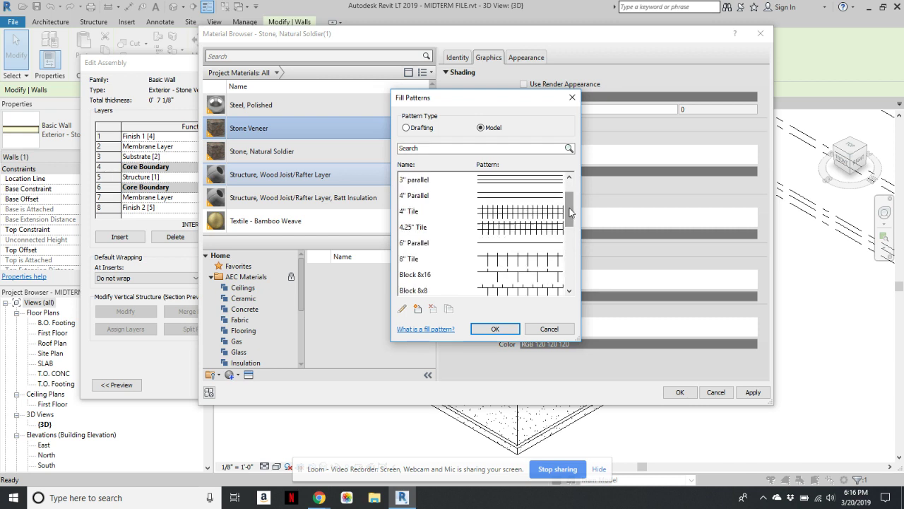
{"action": "left_click_drag", "start_coordinate": [569, 208], "coordinate": [569, 226]}
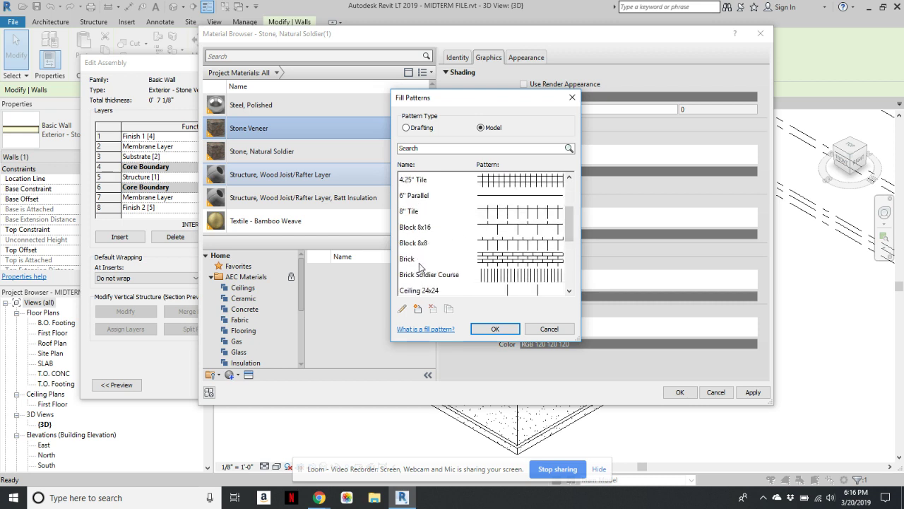
{"action": "left_click_drag", "start_coordinate": [572, 233], "coordinate": [574, 280]}
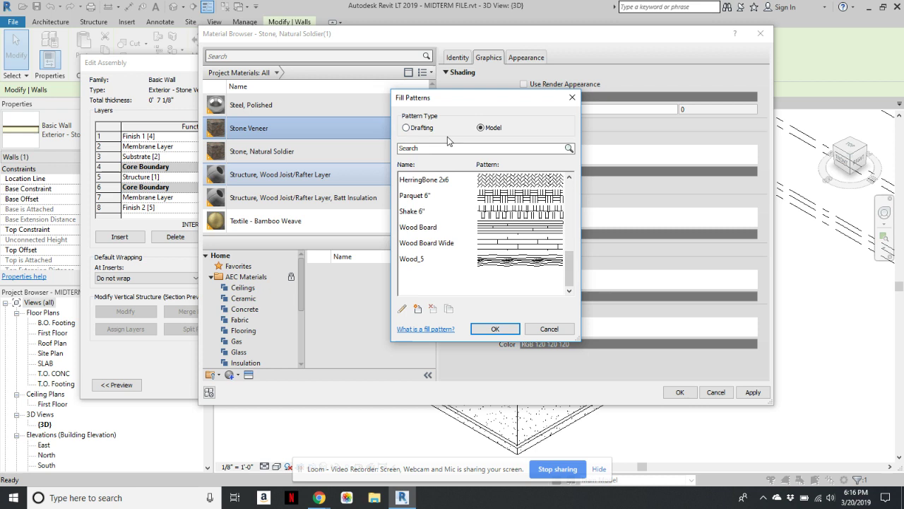
{"action": "left_click", "coordinate": [406, 128]}
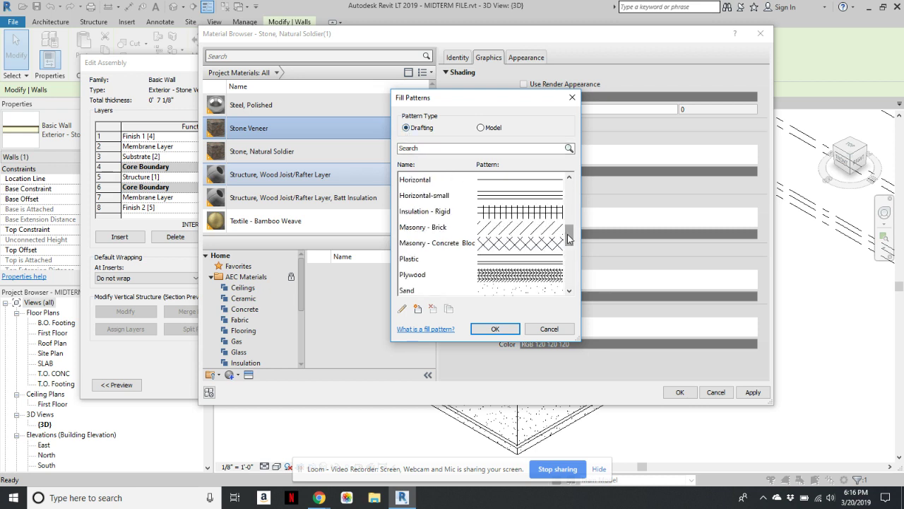
{"action": "left_click", "coordinate": [480, 128]}
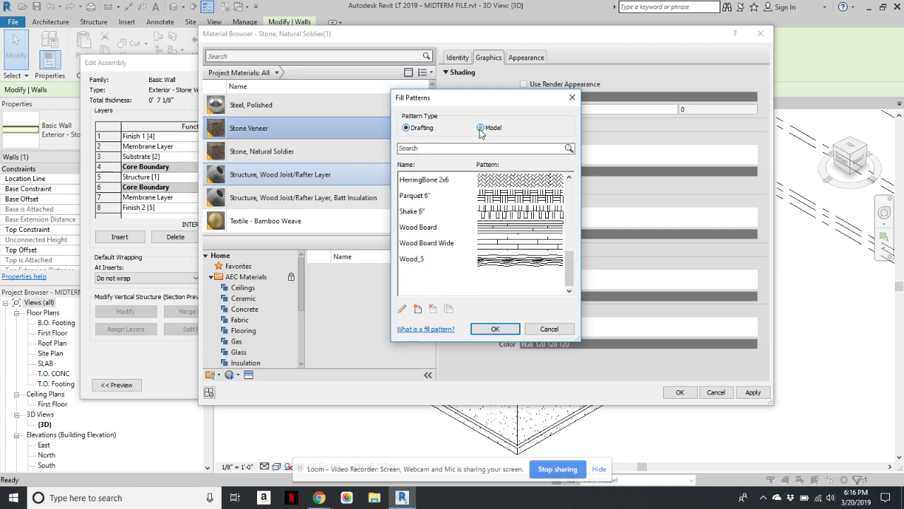
{"action": "left_click_drag", "start_coordinate": [571, 261], "coordinate": [569, 196]}
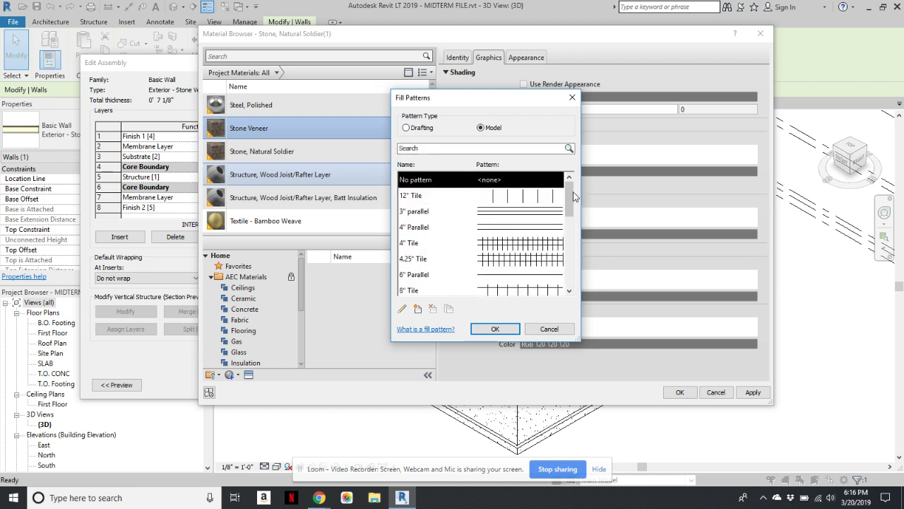
{"action": "mouse_move", "coordinate": [569, 191]}
{"action": "left_mouse_down"}
{"action": "mouse_move", "coordinate": [568, 286]}
{"action": "mouse_move", "coordinate": [582, 190]}
{"action": "left_mouse_up"}
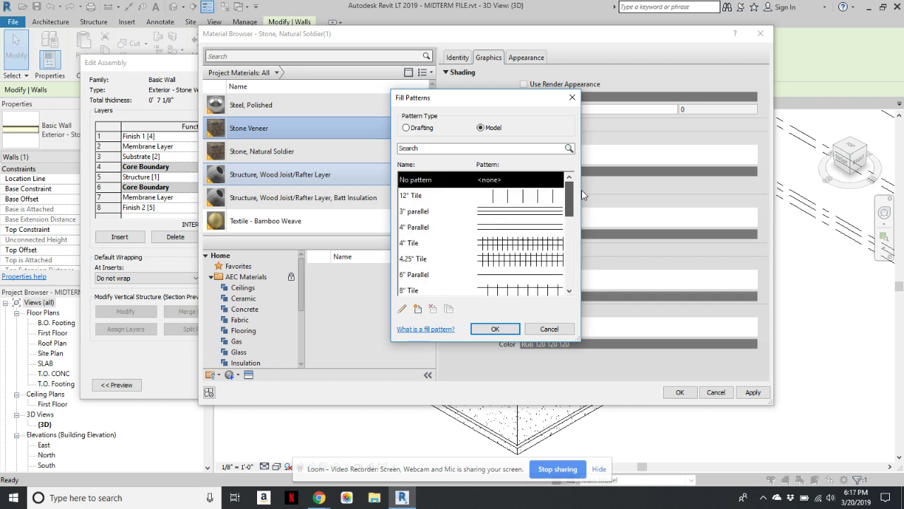
{"action": "left_click", "coordinate": [406, 129]}
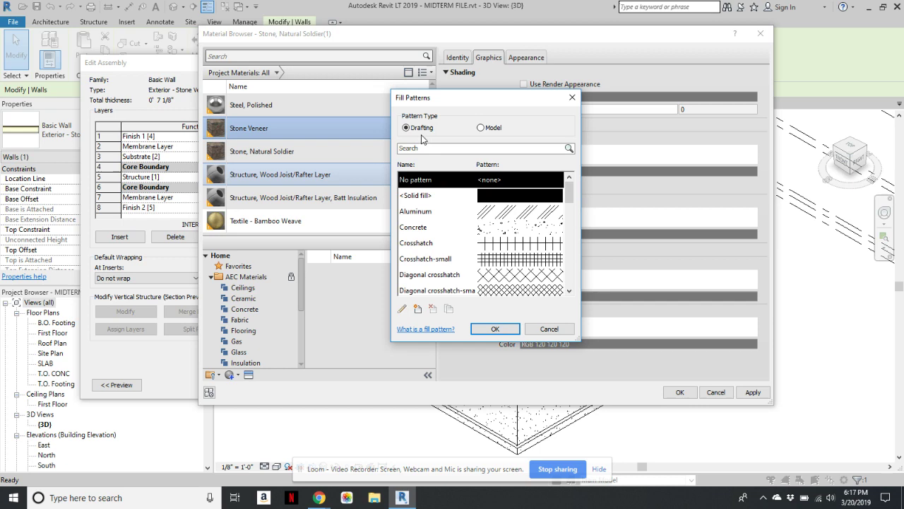
{"action": "mouse_move", "coordinate": [569, 192]}
{"action": "left_mouse_down"}
{"action": "mouse_move", "coordinate": [575, 279]}
{"action": "mouse_move", "coordinate": [574, 191]}
{"action": "left_mouse_up"}
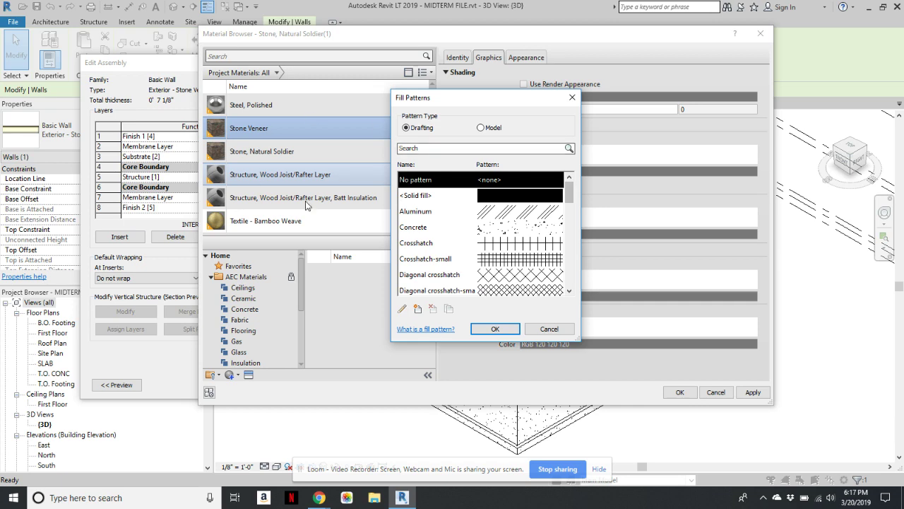
Cancel the fill pattern list, Material Browser, Edit Assembly and Type Properties, then deselect the curved end wall.
{"action": "left_click", "coordinate": [552, 328]}
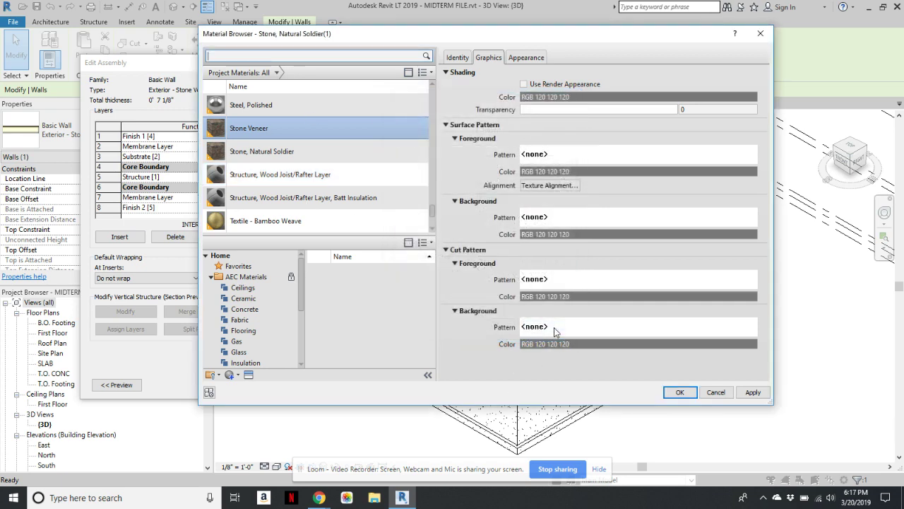
{"action": "left_click", "coordinate": [715, 392]}
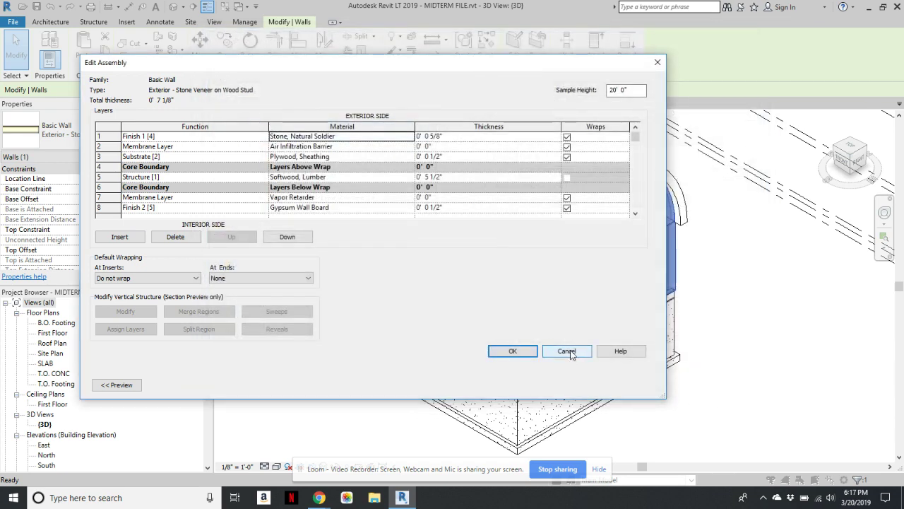
{"action": "left_click", "coordinate": [567, 351]}
{"action": "left_click", "coordinate": [581, 383]}
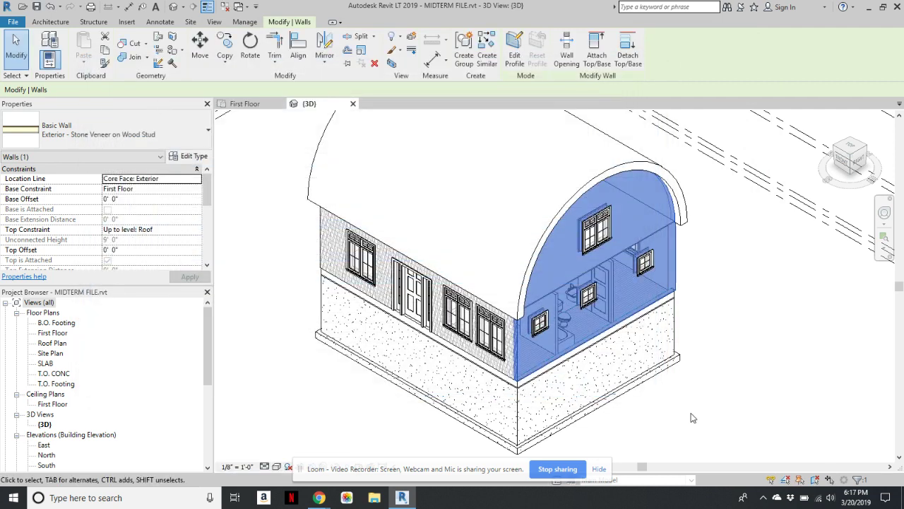
{"action": "left_click", "coordinate": [753, 385]}
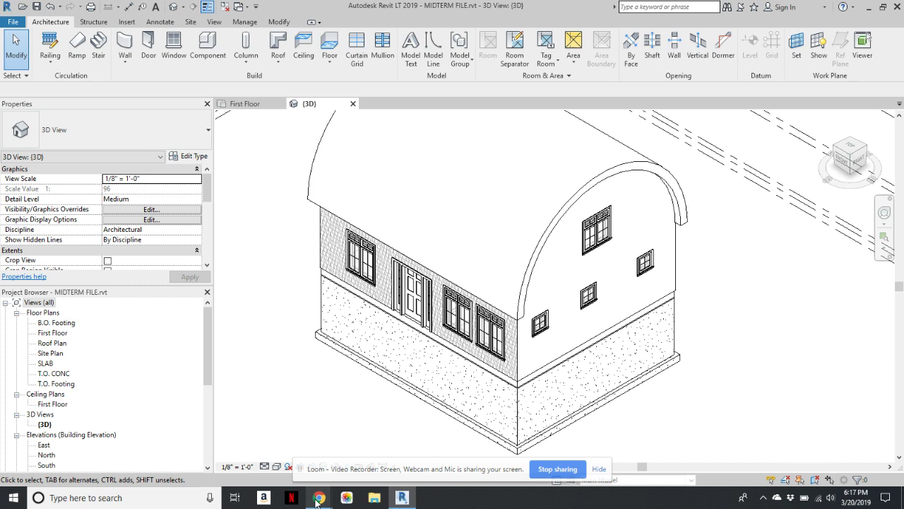
{"action": "mouse_move", "coordinate": [318, 499]}
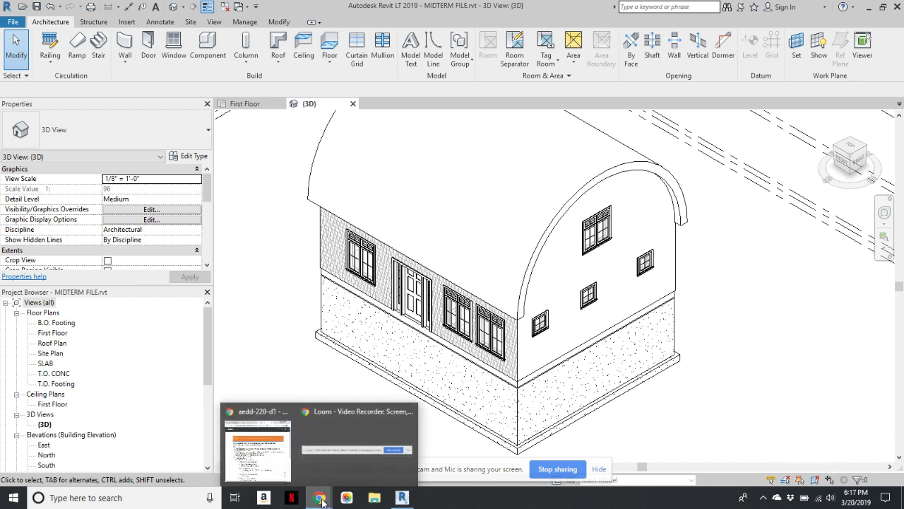
In a maximized new Chrome tab, search for 'free revit .pat filaes'.
{"action": "left_click", "coordinate": [286, 411]}
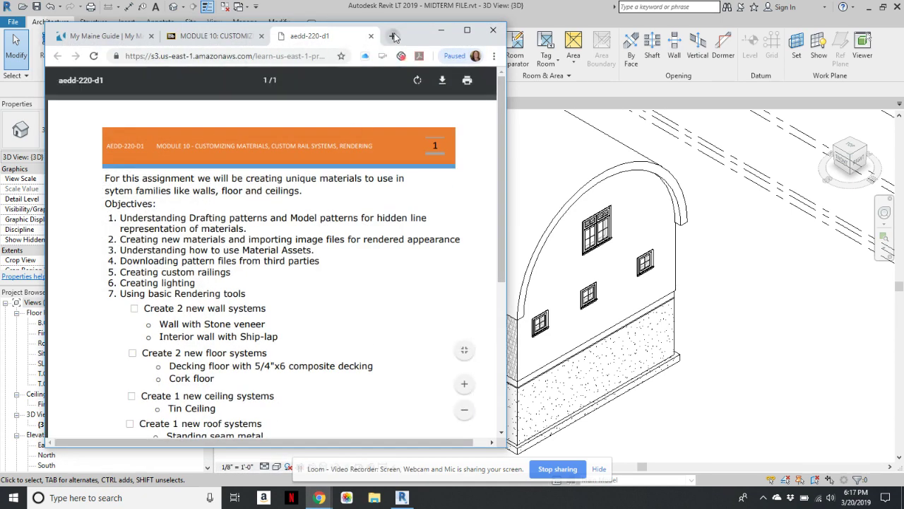
{"action": "left_click", "coordinate": [393, 35]}
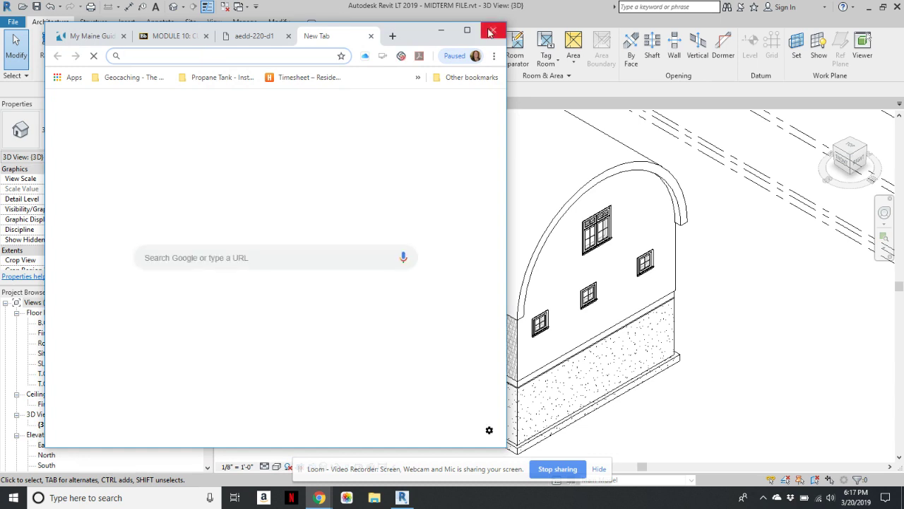
{"action": "left_click", "coordinate": [467, 30]}
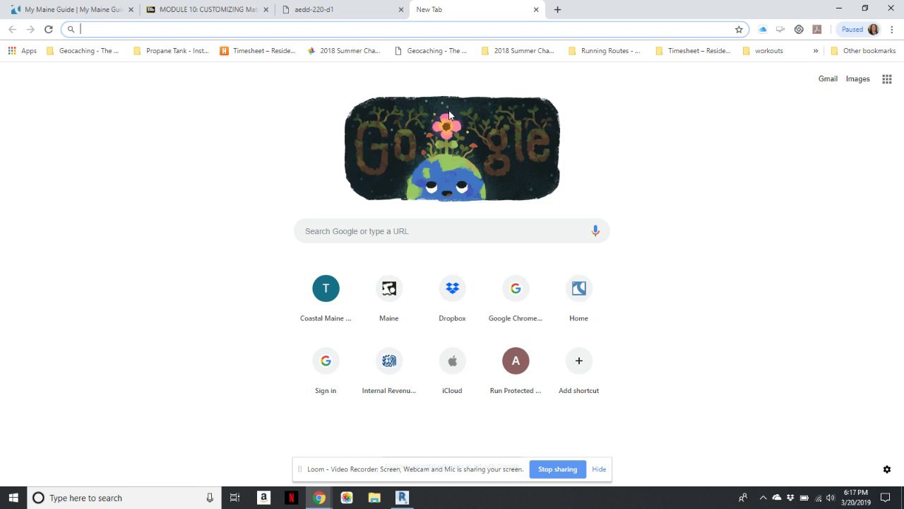
{"action": "type", "text": "free "}
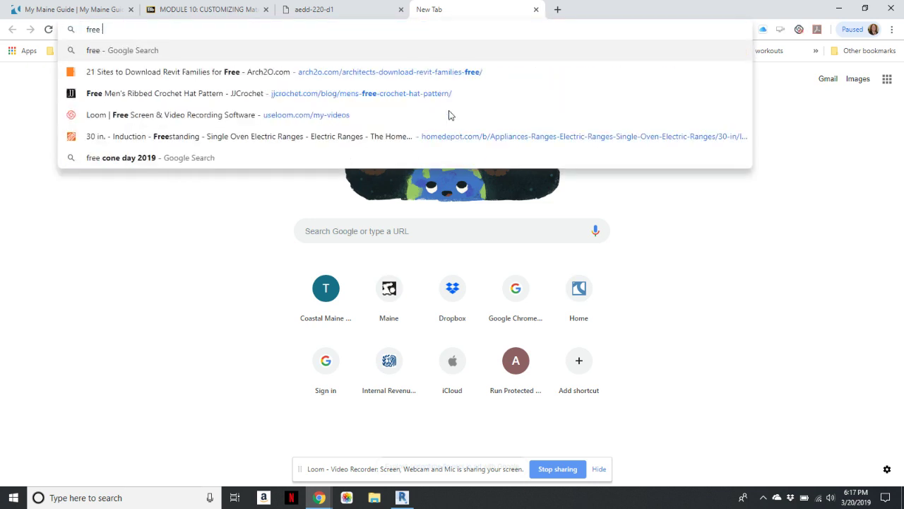
{"action": "type", "text": "revit .pa"}
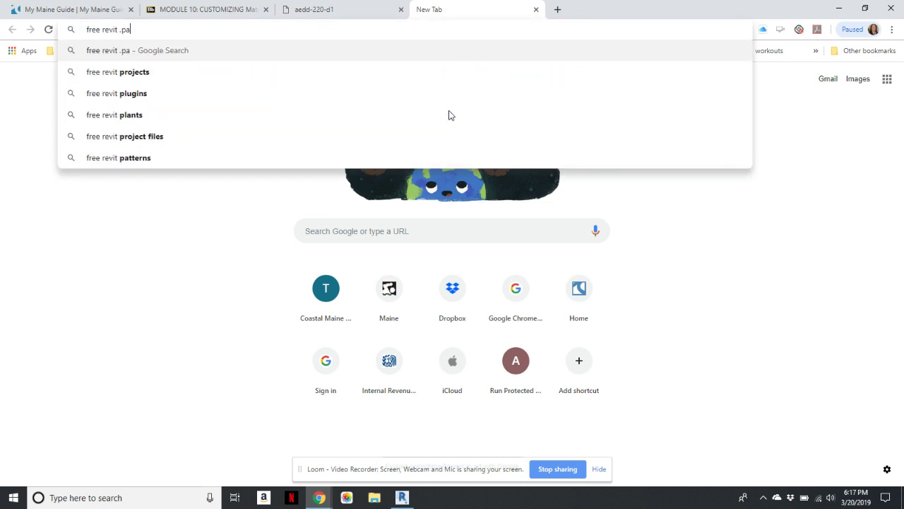
{"action": "type", "text": "t filaes"}
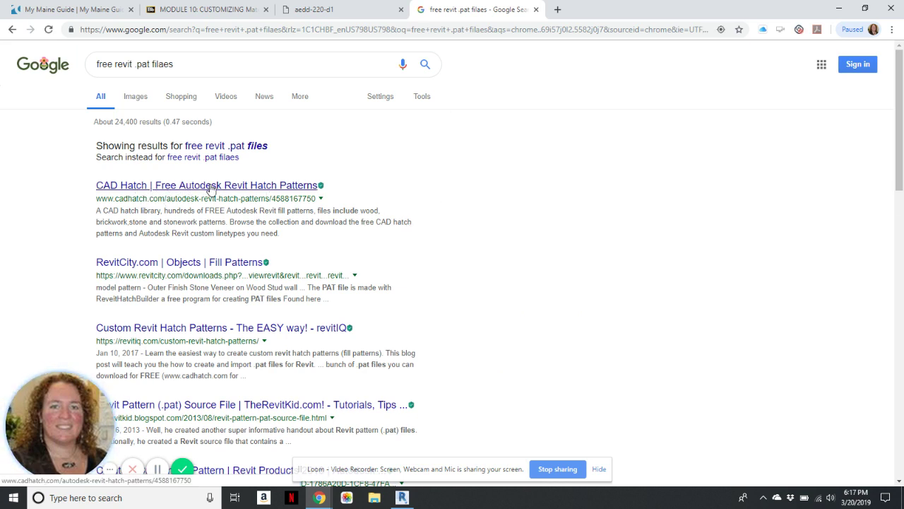
On the CAD Hatch site's Stonework Hatch Patterns page, download the HSTON3E0 pattern.
{"action": "left_click", "coordinate": [201, 188]}
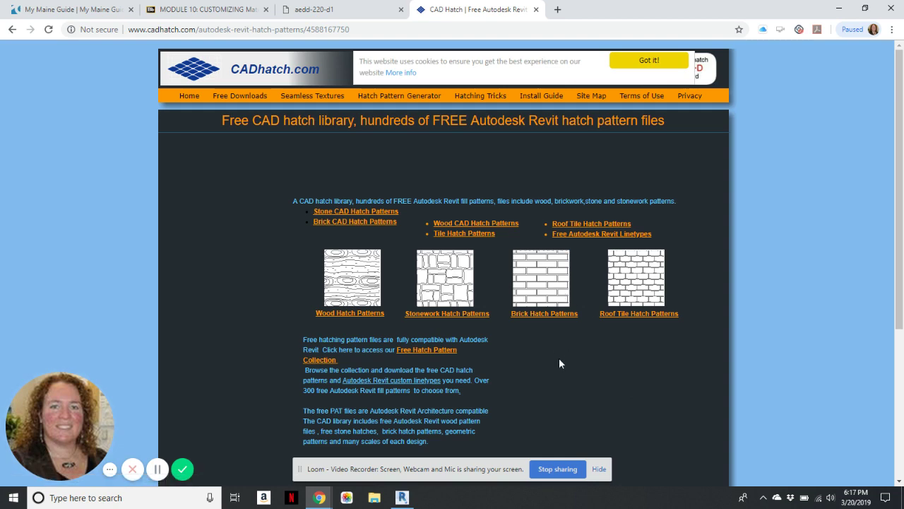
{"action": "scroll", "coordinate": [562, 287], "scroll_direction": "down", "scroll_amount": 4}
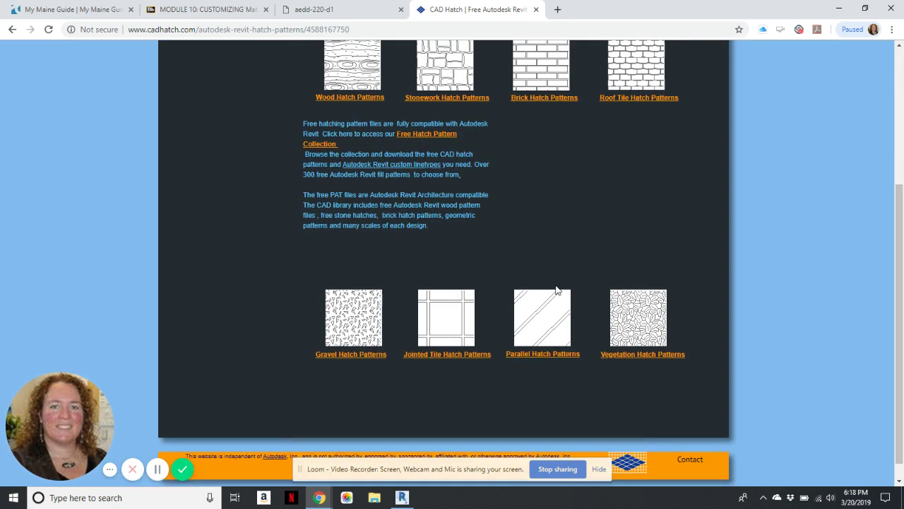
{"action": "scroll", "coordinate": [552, 203], "scroll_direction": "up", "scroll_amount": 3}
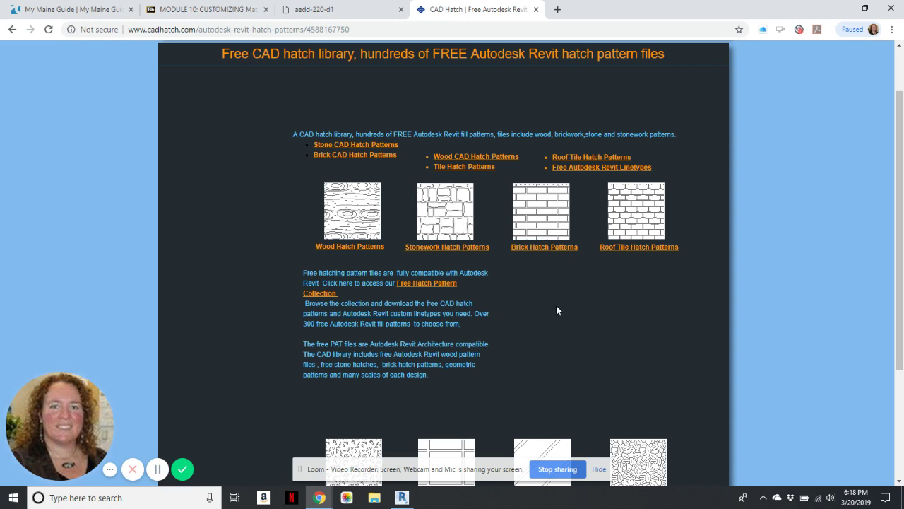
{"action": "left_click", "coordinate": [456, 248]}
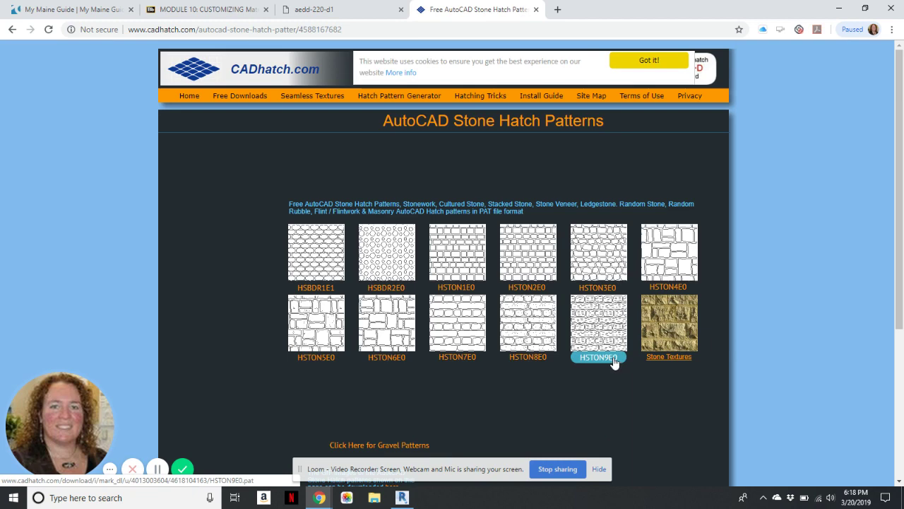
{"action": "scroll", "coordinate": [619, 391], "scroll_direction": "down", "scroll_amount": 2}
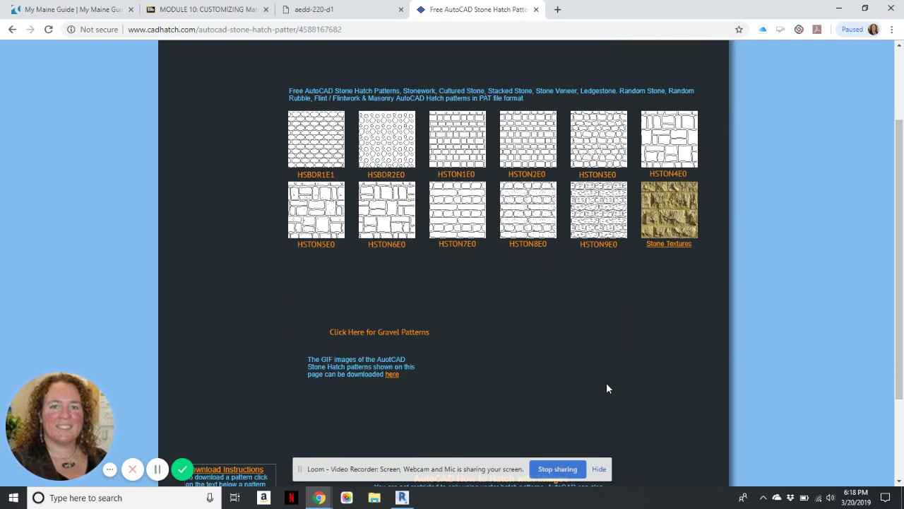
{"action": "scroll", "coordinate": [606, 382], "scroll_direction": "up", "scroll_amount": 1}
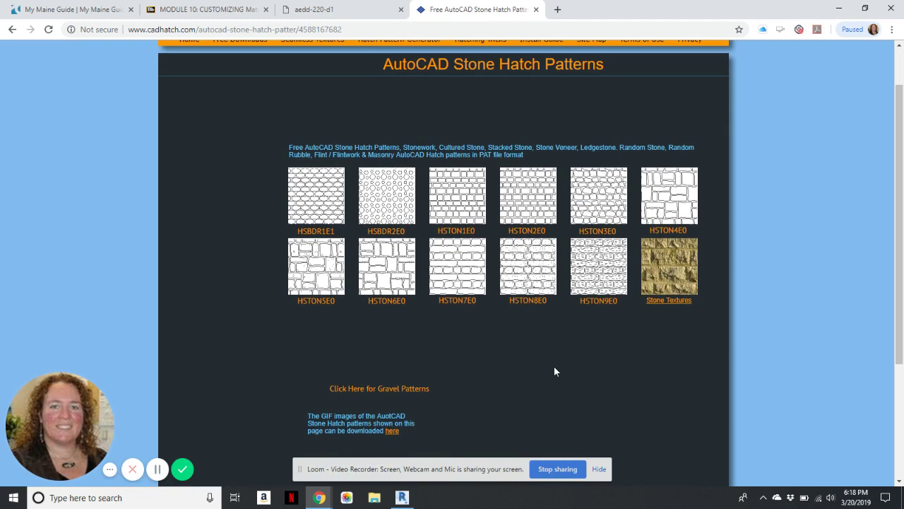
{"action": "left_click", "coordinate": [596, 237]}
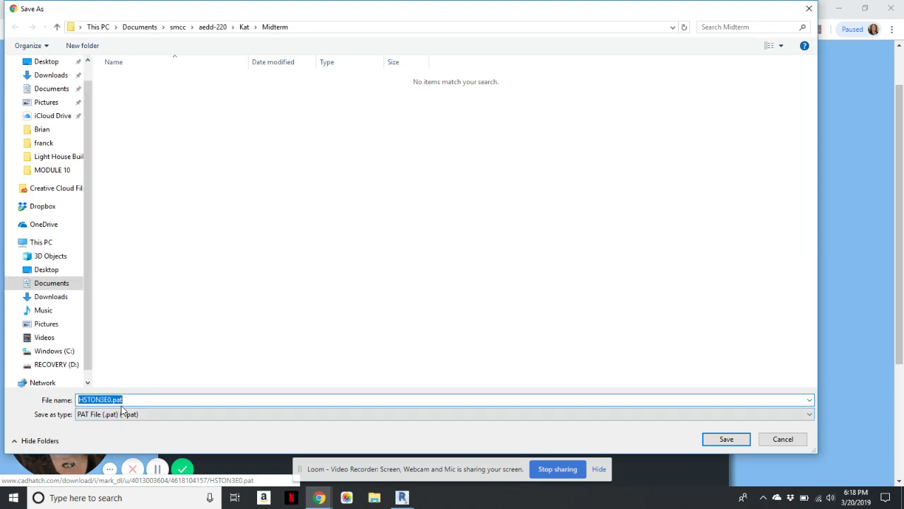
Save HSTON3E0.pat into Documents > smcc > aedd-220 > MODULE 10, then select the curved end wall in Revit.
{"action": "left_click", "coordinate": [54, 90]}
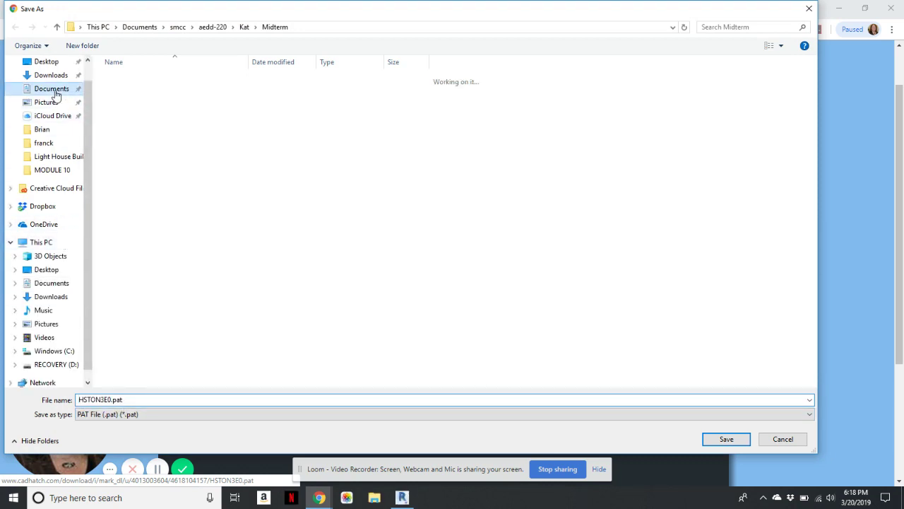
{"action": "double_click", "coordinate": [125, 174]}
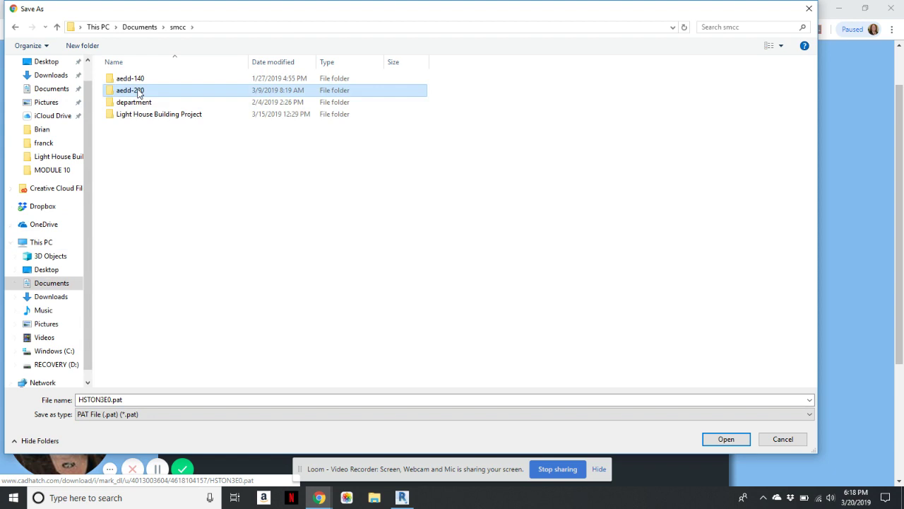
{"action": "double_click", "coordinate": [127, 90]}
{"action": "double_click", "coordinate": [146, 260]}
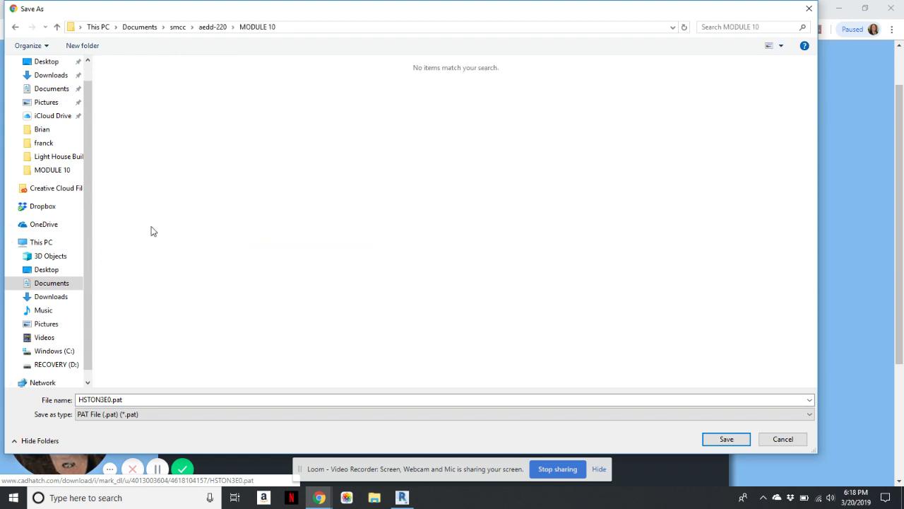
{"action": "left_click", "coordinate": [728, 439]}
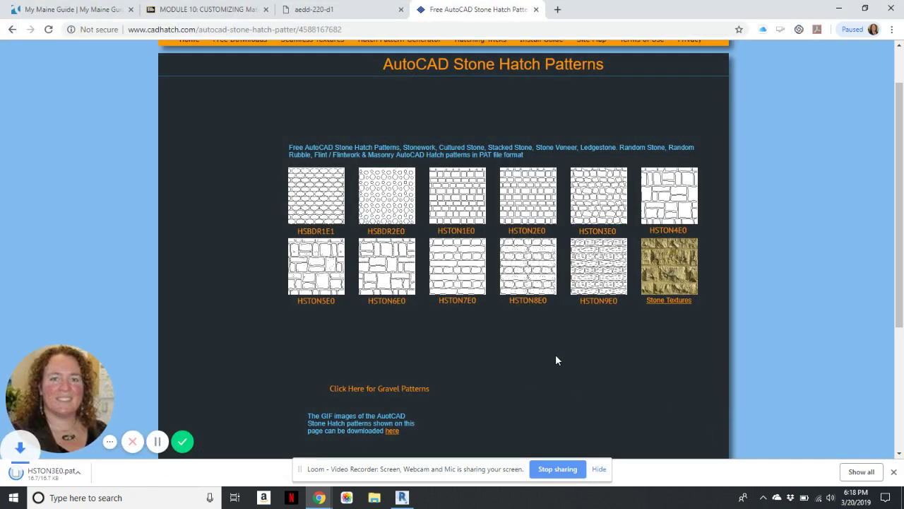
{"action": "left_click", "coordinate": [402, 498]}
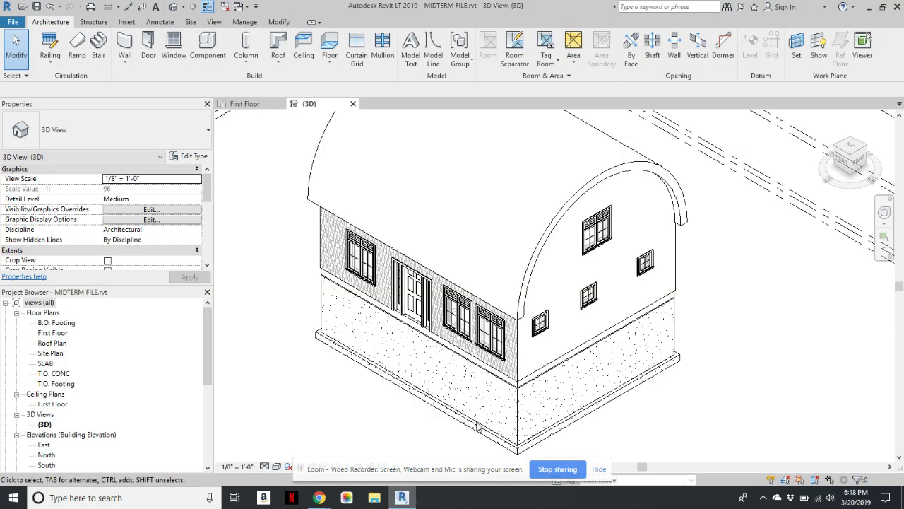
{"action": "left_click", "coordinate": [519, 346]}
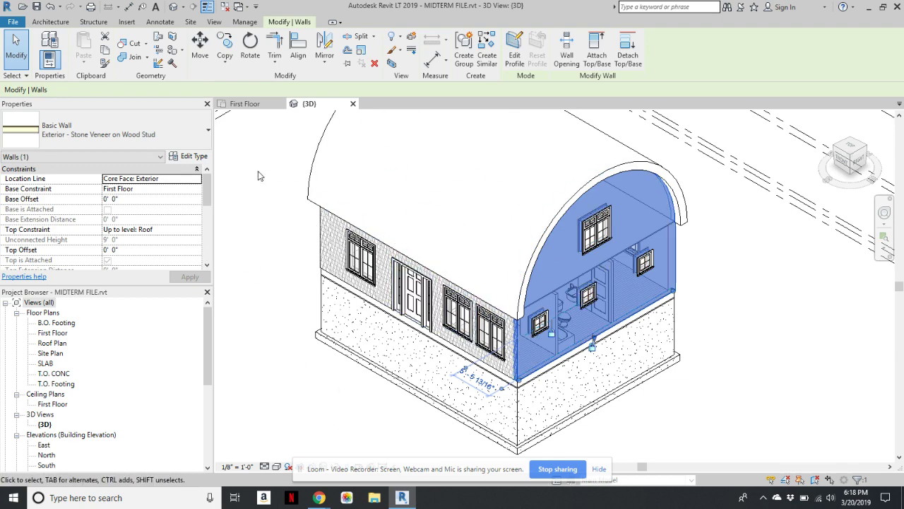
From the wall's Finish 1 layer material, duplicate Stone, Natural Soldier as Stone Veneer.
{"action": "left_click", "coordinate": [195, 156]}
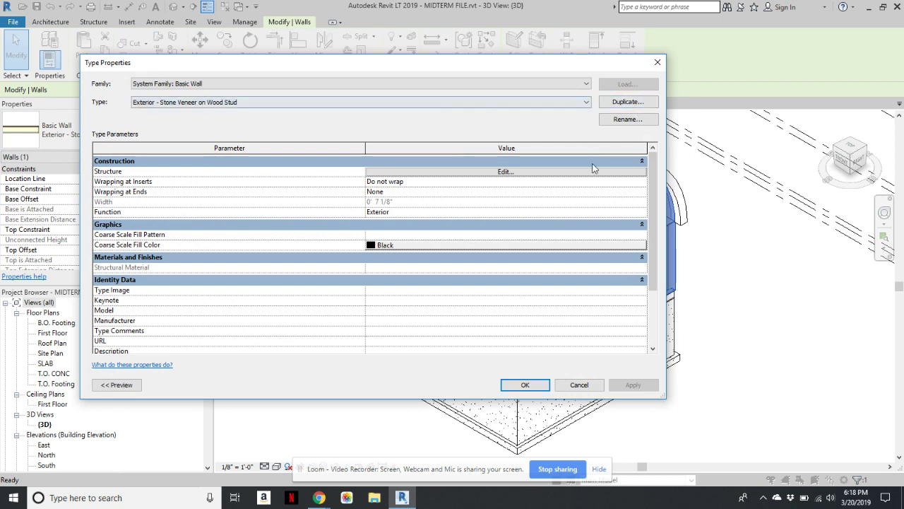
{"action": "left_click", "coordinate": [506, 172]}
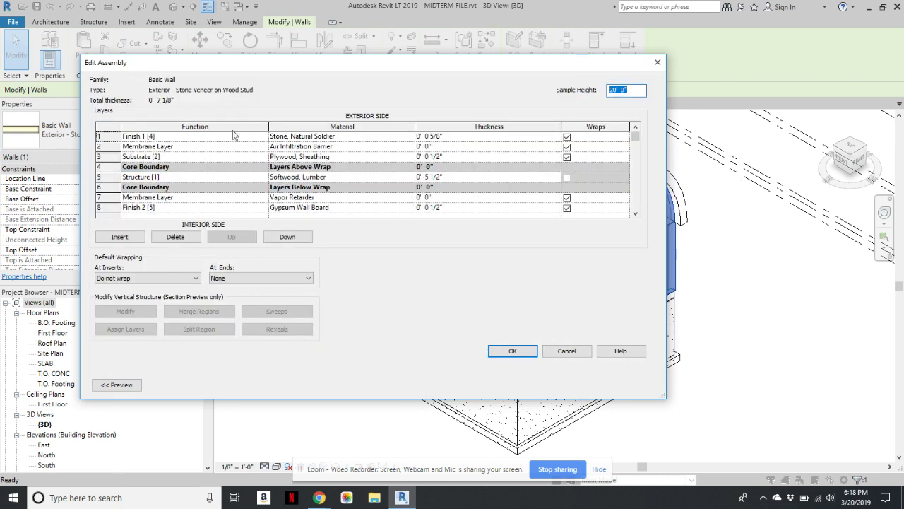
{"action": "left_click", "coordinate": [367, 137]}
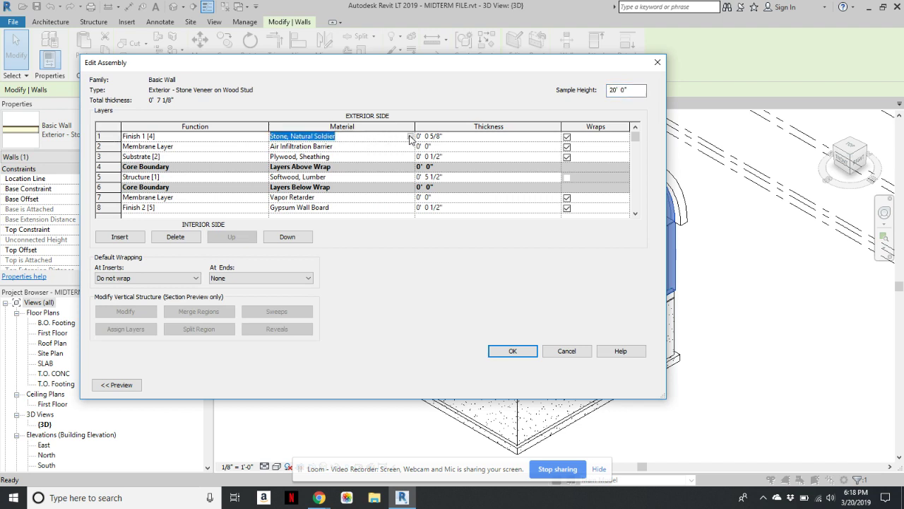
{"action": "left_click", "coordinate": [409, 137]}
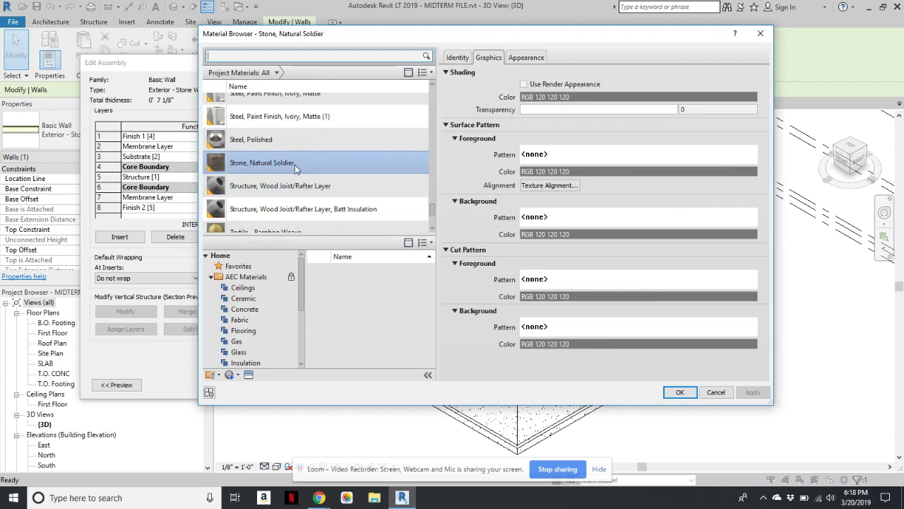
{"action": "left_click", "coordinate": [231, 374]}
{"action": "left_click", "coordinate": [266, 395]}
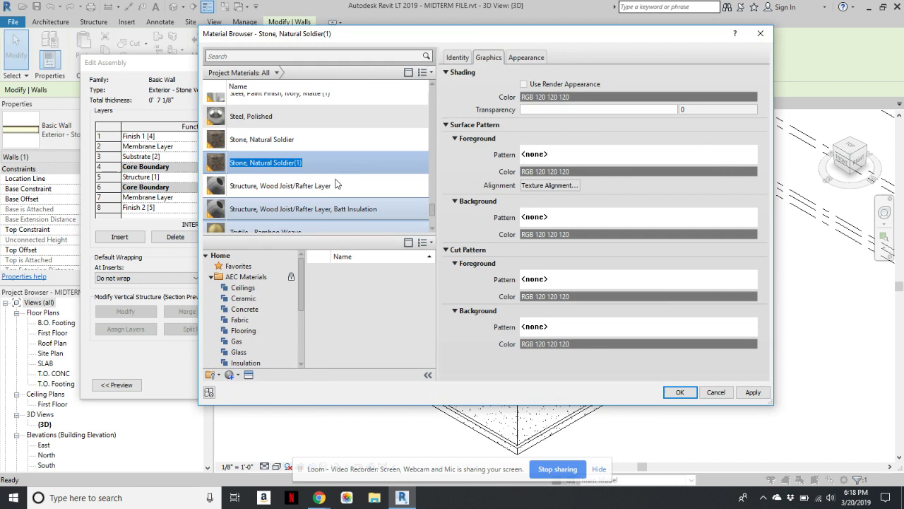
{"action": "type", "text": "Stone Veneer"}
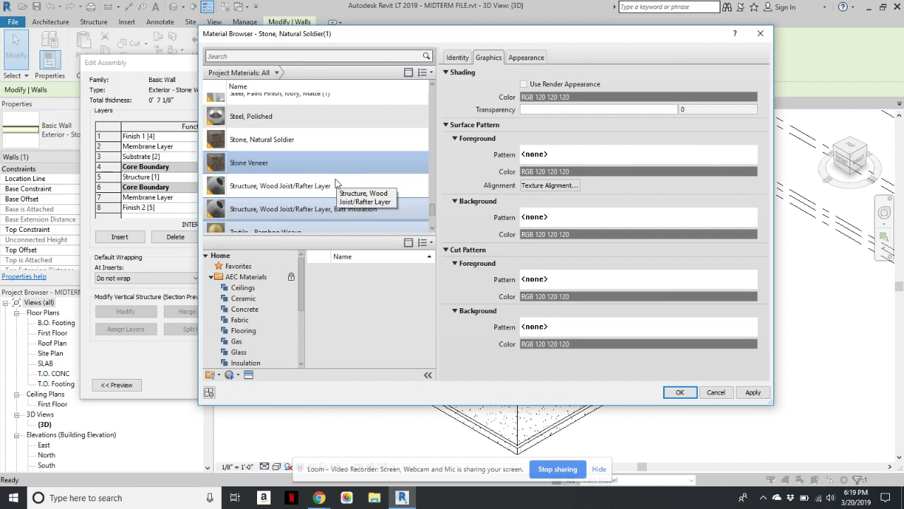
Start a new custom surface foreground pattern named Stone Veneer and open the pattern-file import window.
{"action": "left_click", "coordinate": [558, 154]}
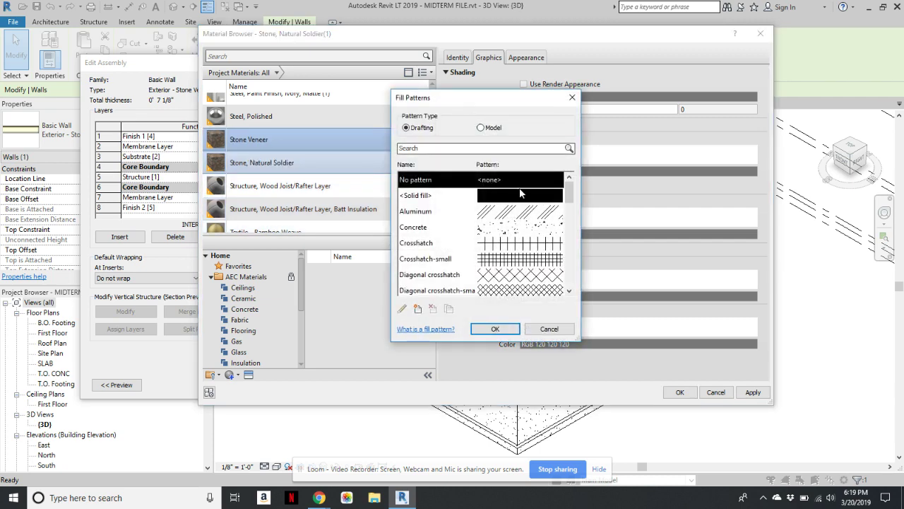
{"action": "left_click", "coordinate": [418, 310]}
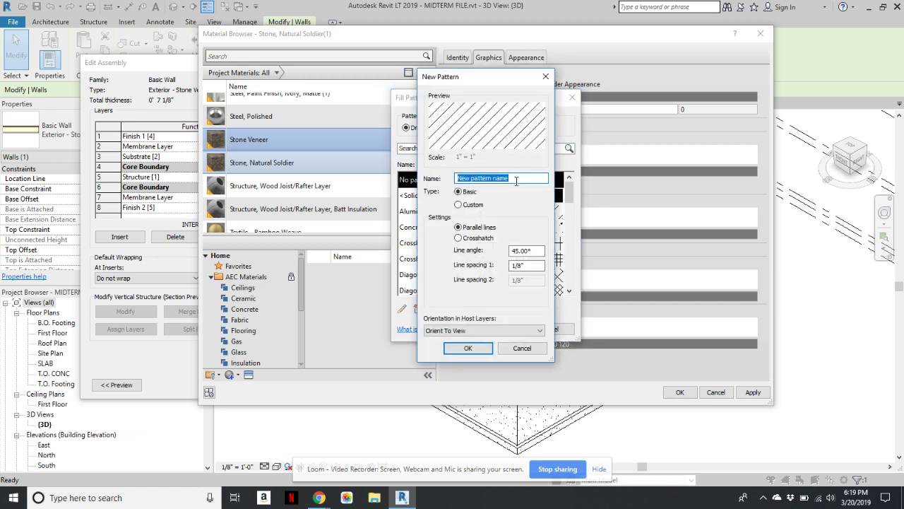
{"action": "type", "text": "Stone Veneer"}
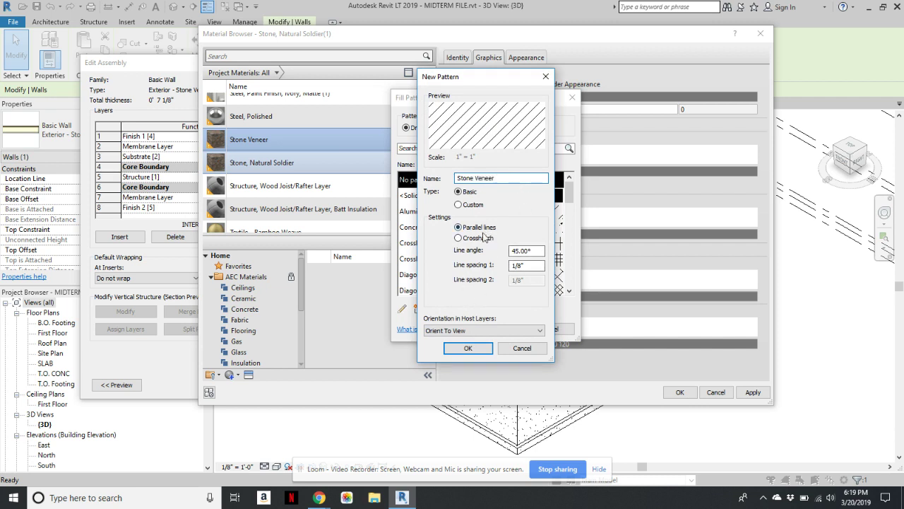
{"action": "left_click", "coordinate": [458, 204]}
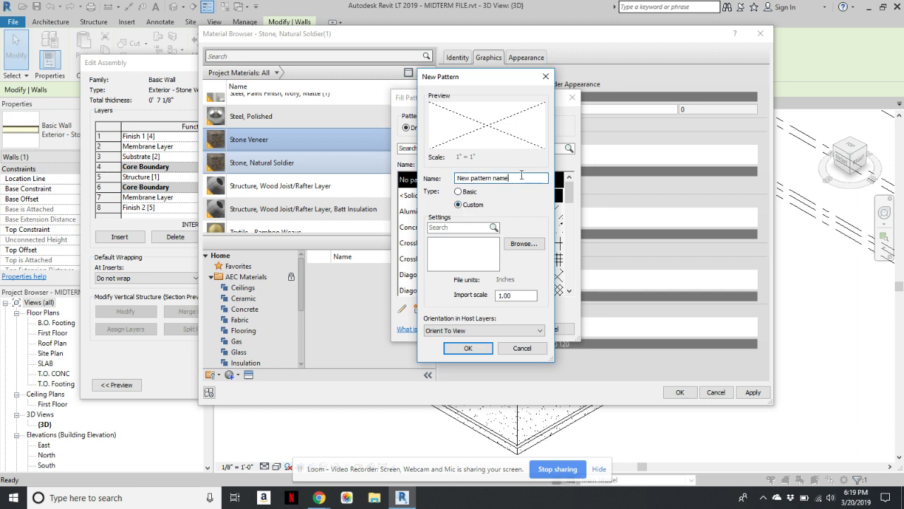
{"action": "left_click", "coordinate": [449, 178]}
{"action": "type", "text": "Stone Veneer"}
{"action": "left_click", "coordinate": [523, 244]}
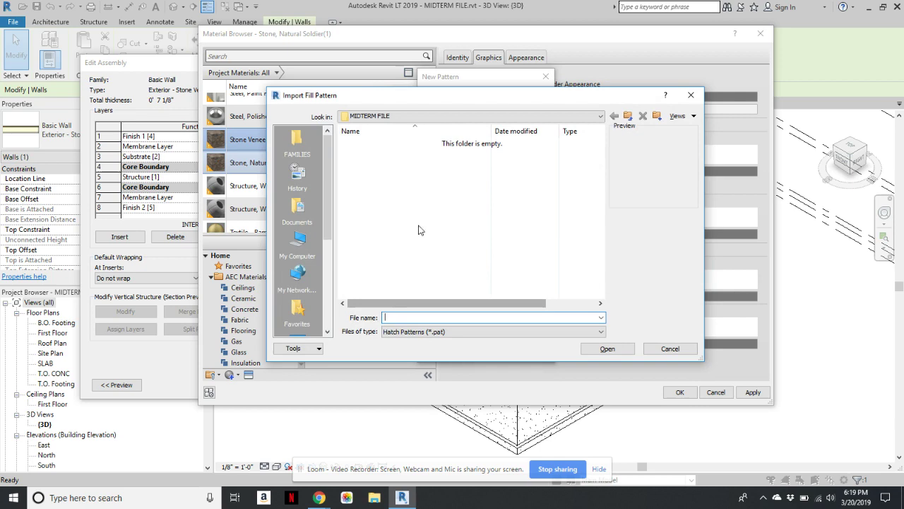
Import HSTON3E0.pat from Documents > smcc > aedd-220 > MODULE 10 into the new pattern.
{"action": "left_click", "coordinate": [301, 207]}
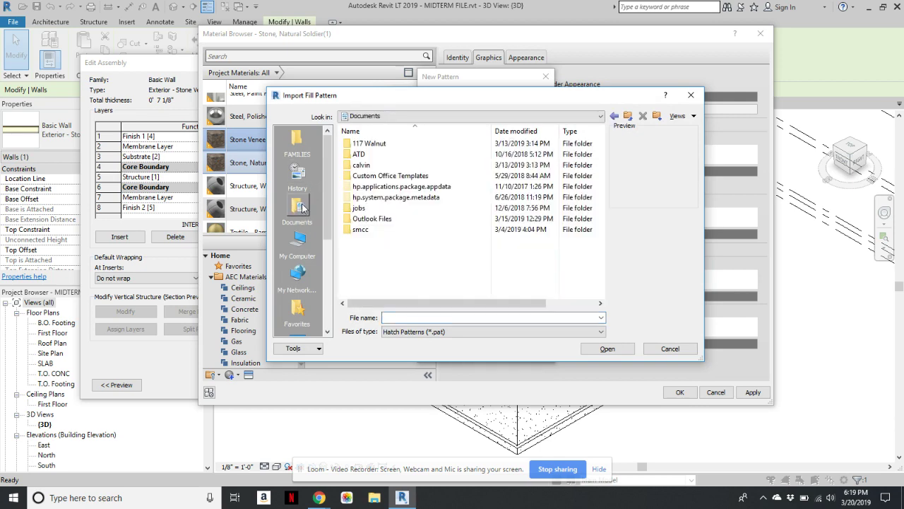
{"action": "double_click", "coordinate": [360, 229]}
{"action": "double_click", "coordinate": [361, 154]}
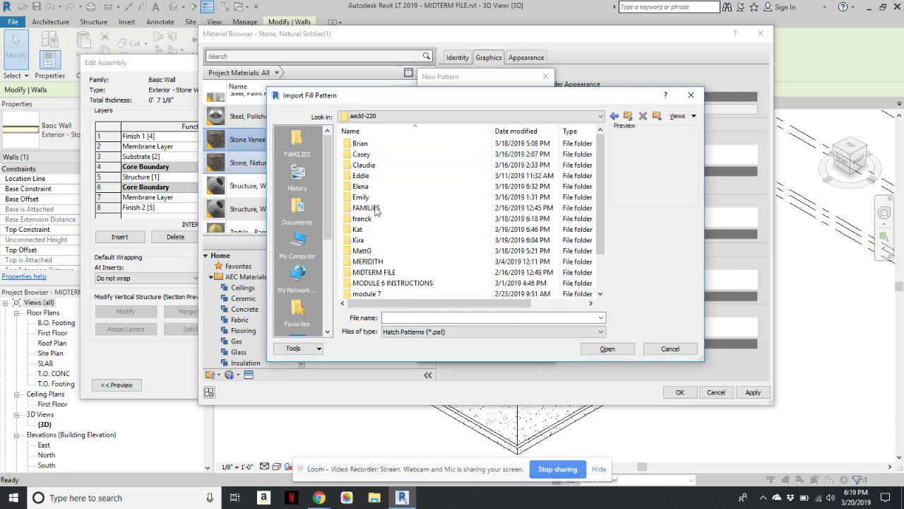
{"action": "scroll", "coordinate": [380, 274], "scroll_direction": "down", "scroll_amount": 2}
{"action": "double_click", "coordinate": [374, 261]}
{"action": "left_click", "coordinate": [380, 144]}
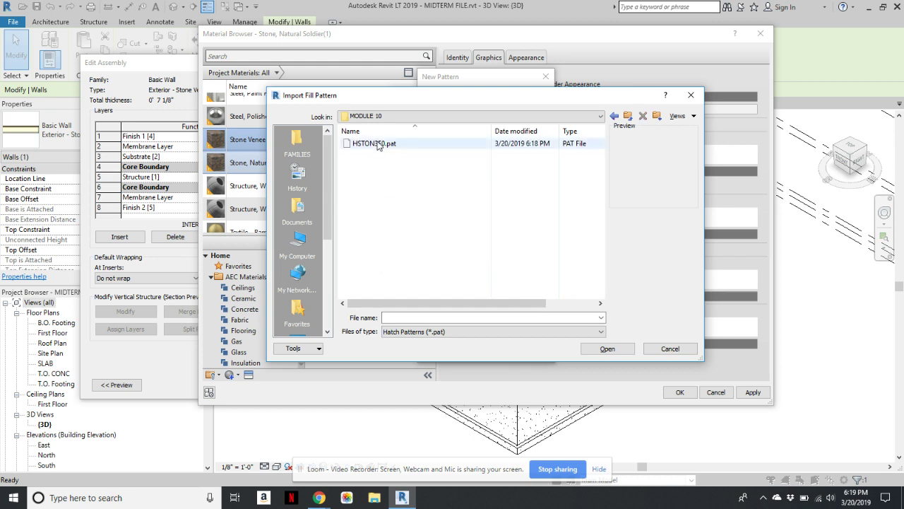
{"action": "left_click", "coordinate": [608, 348]}
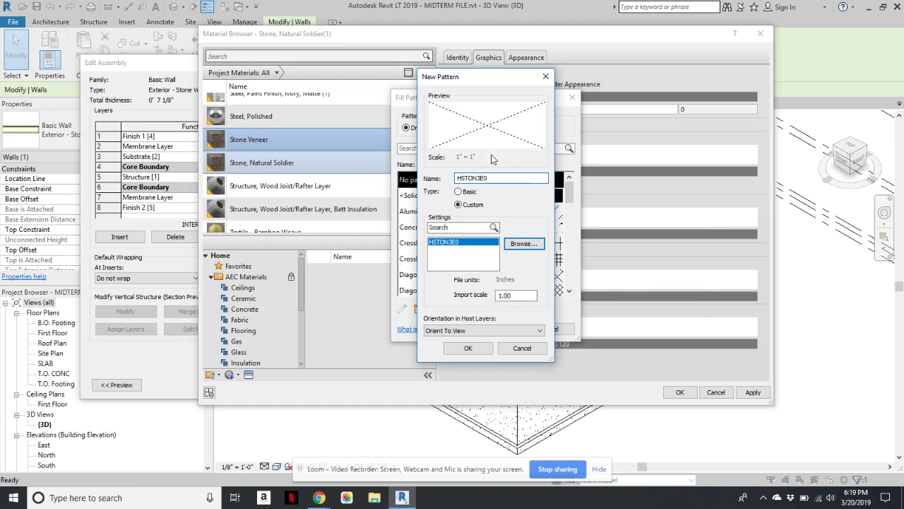
{"action": "left_click_drag", "start_coordinate": [491, 178], "coordinate": [453, 179]}
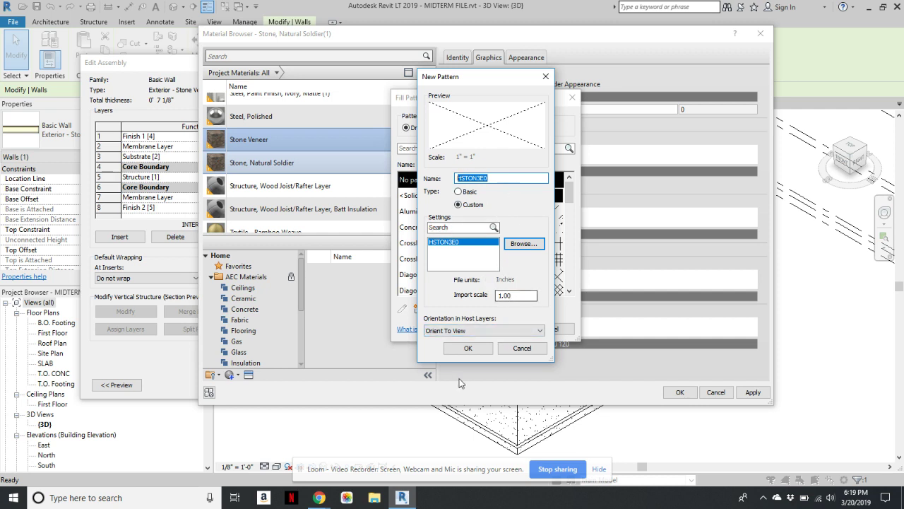
Clear the Pattern Too Large errors by lowering the HSTON3E0 import scale from 1.00 to .01.
{"action": "left_click", "coordinate": [467, 348]}
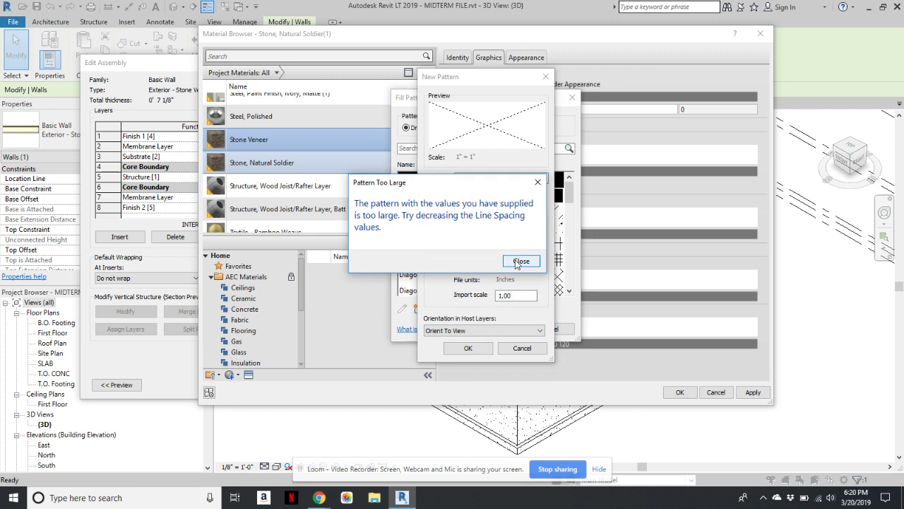
{"action": "left_click", "coordinate": [521, 262]}
{"action": "left_click", "coordinate": [466, 349]}
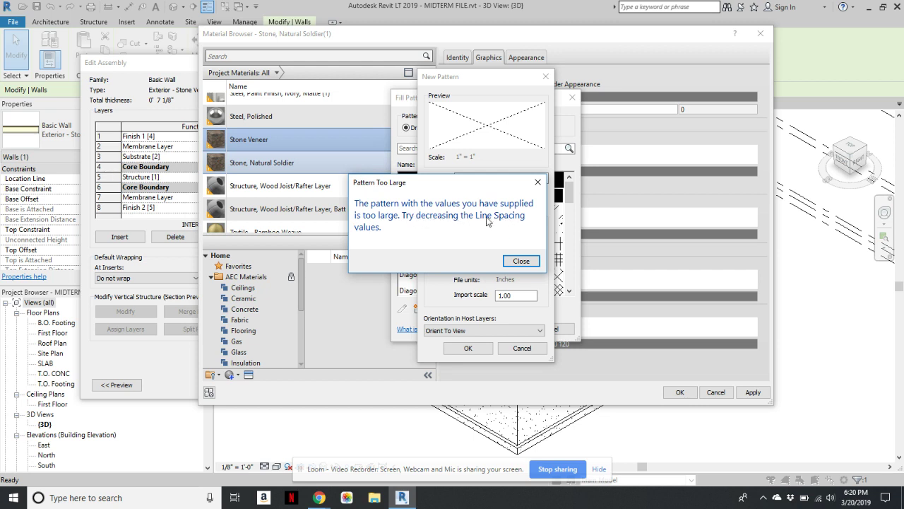
{"action": "left_click", "coordinate": [521, 261]}
{"action": "left_click_drag", "start_coordinate": [524, 295], "coordinate": [465, 297]}
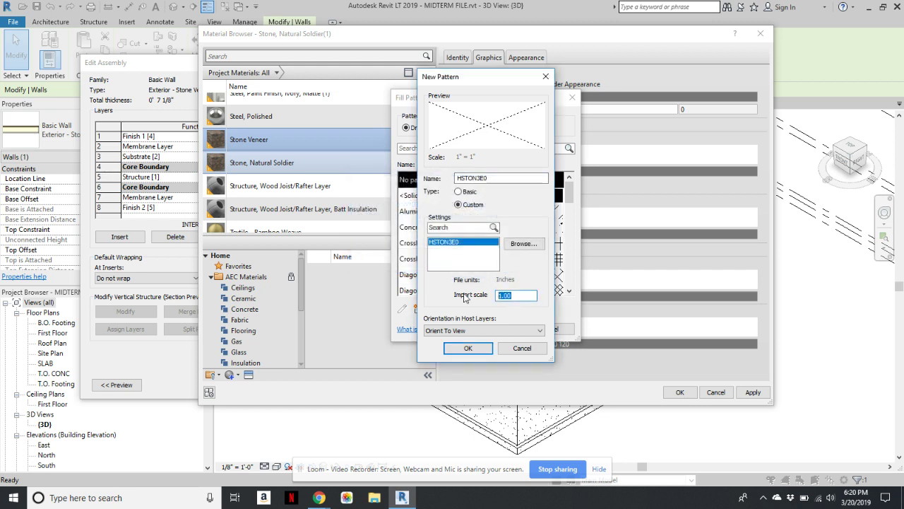
{"action": "type", "text": ".5"}
{"action": "left_click", "coordinate": [474, 348]}
{"action": "left_click", "coordinate": [521, 260]}
{"action": "left_click_drag", "start_coordinate": [520, 295], "coordinate": [466, 300]}
{"action": "type", "text": ".05"}
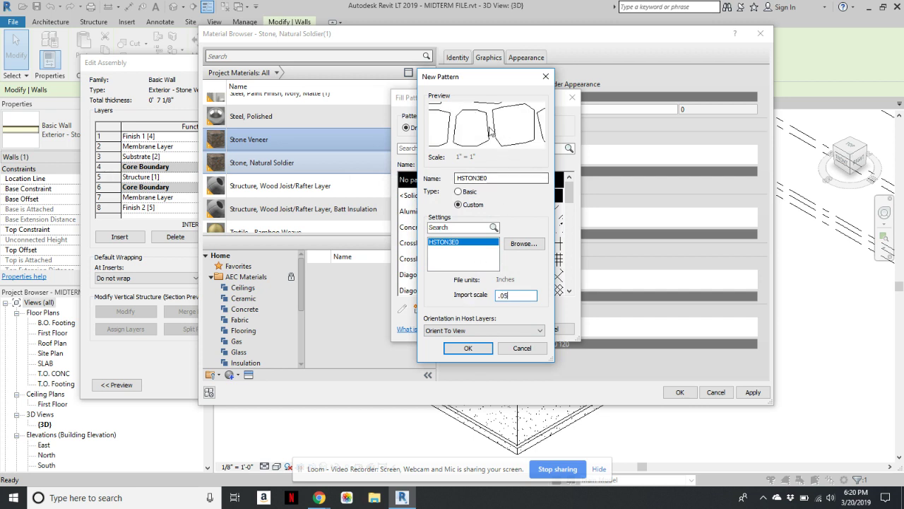
{"action": "left_click_drag", "start_coordinate": [523, 295], "coordinate": [495, 295]}
{"action": "type", "text": "."}
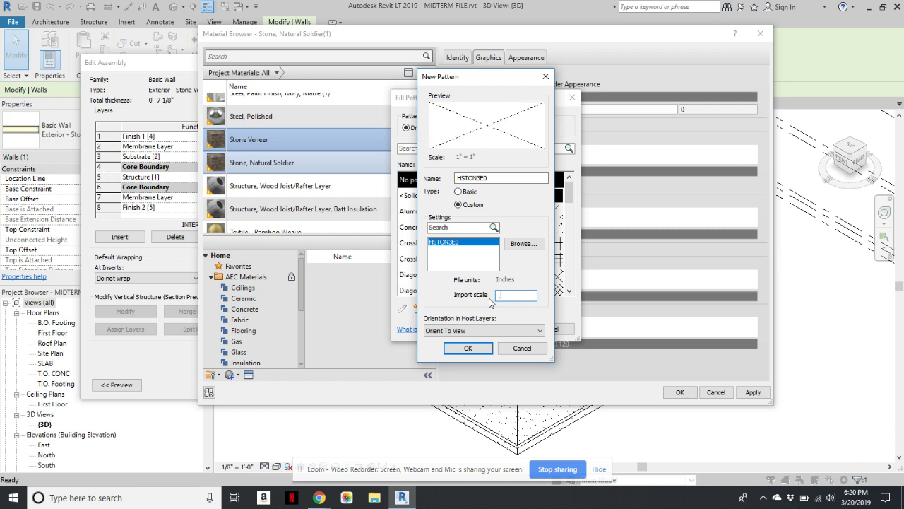
{"action": "type", "text": "01"}
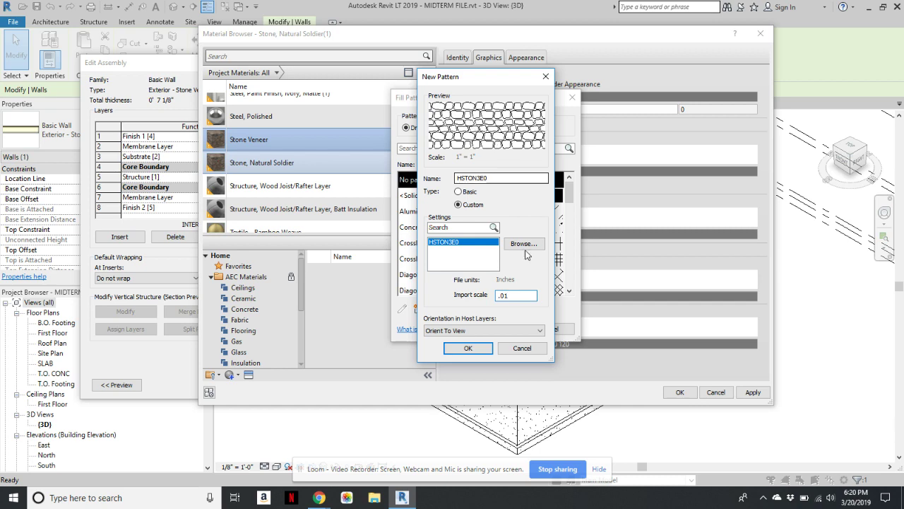
Assign HSTON3E0 at scale .01 as Stone Veneer's surface pattern and accept the material and assembly.
{"action": "left_click", "coordinate": [466, 349]}
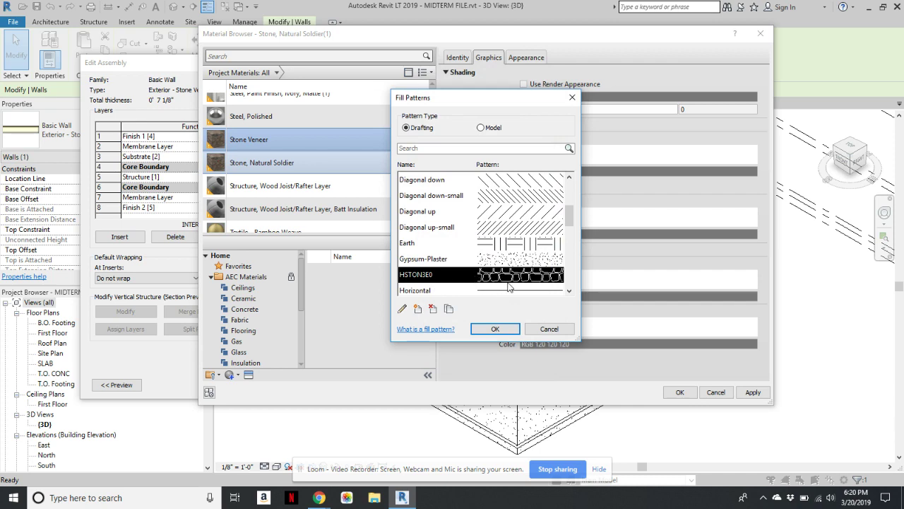
{"action": "left_click", "coordinate": [496, 328]}
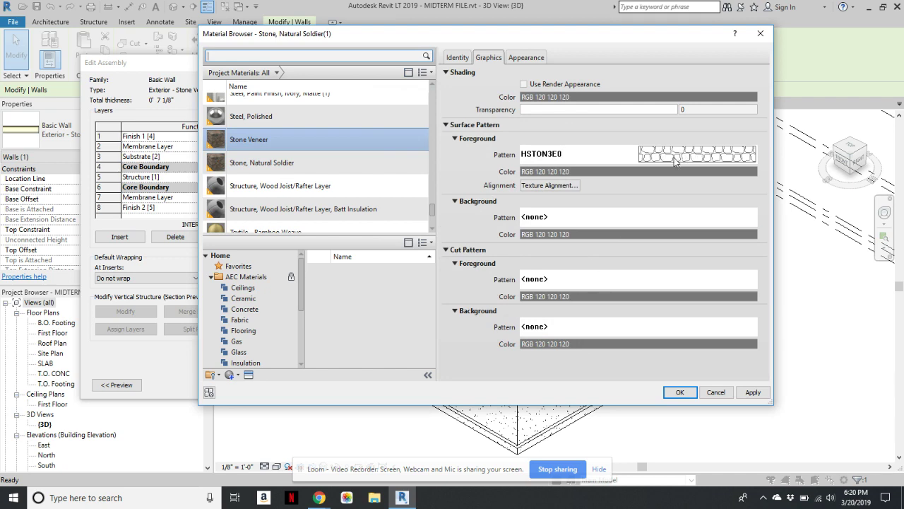
{"action": "left_click", "coordinate": [677, 394]}
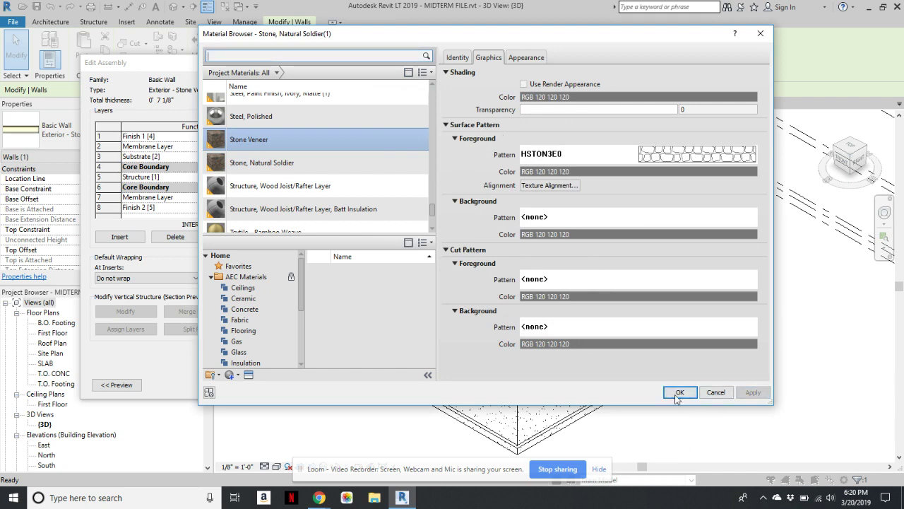
{"action": "left_click", "coordinate": [524, 347]}
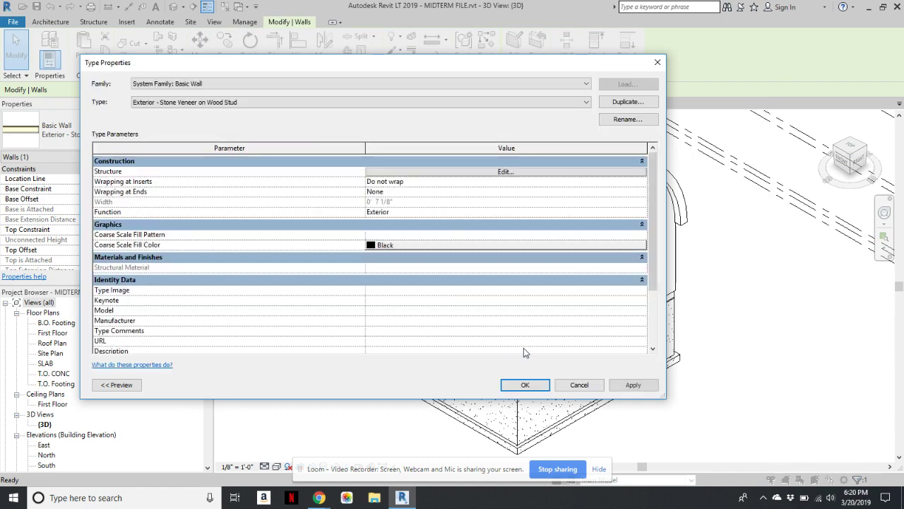
Apply the updated wall type, deselect the wall, and scroll the Project Browser toward Elevations.
{"action": "left_click", "coordinate": [525, 384]}
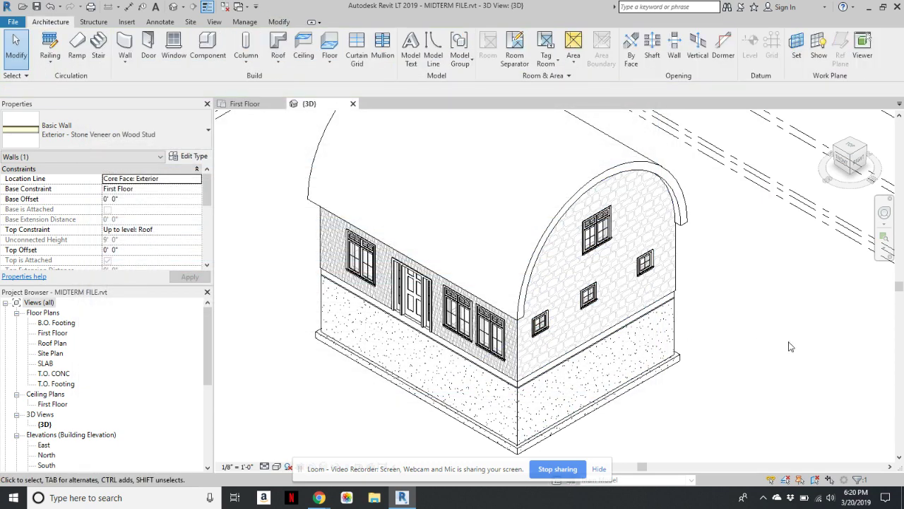
{"action": "left_click", "coordinate": [784, 352]}
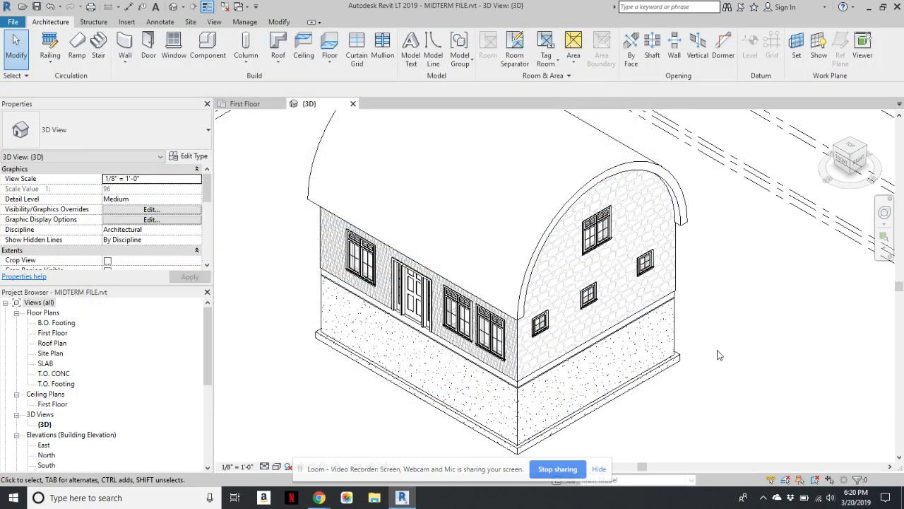
{"action": "scroll", "coordinate": [715, 359], "scroll_direction": "up", "scroll_amount": 3}
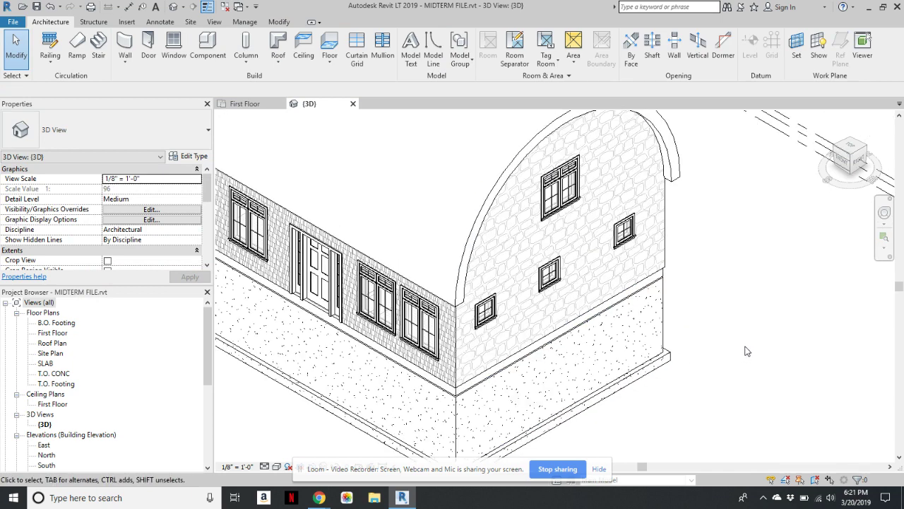
{"action": "scroll", "coordinate": [745, 351], "scroll_direction": "down", "scroll_amount": 3}
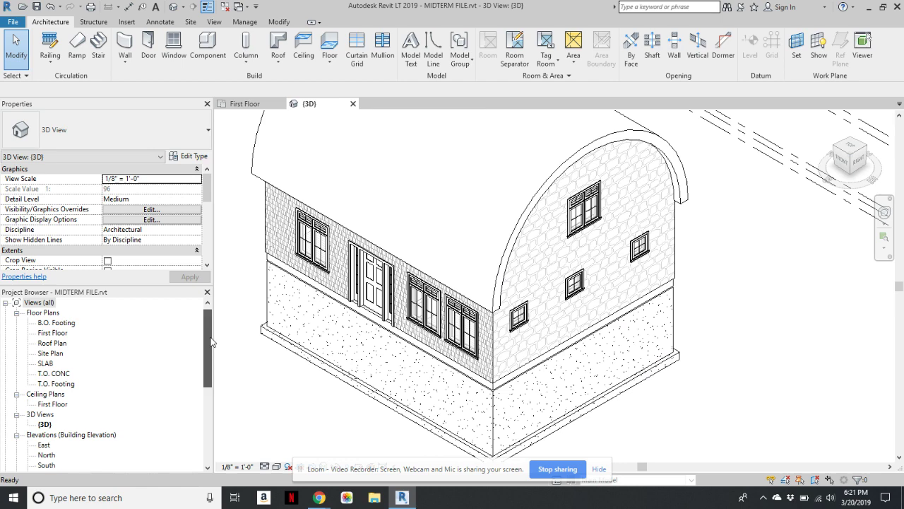
{"action": "left_click_drag", "start_coordinate": [210, 342], "coordinate": [209, 388]}
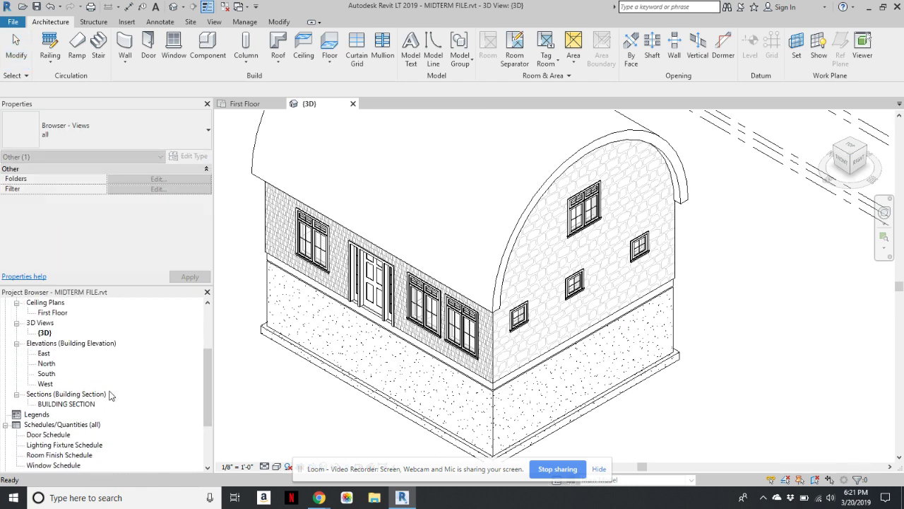
Open the East elevation, zoom to inspect the HSTON3E0 stone hatch, then return to {3D}.
{"action": "double_click", "coordinate": [44, 353]}
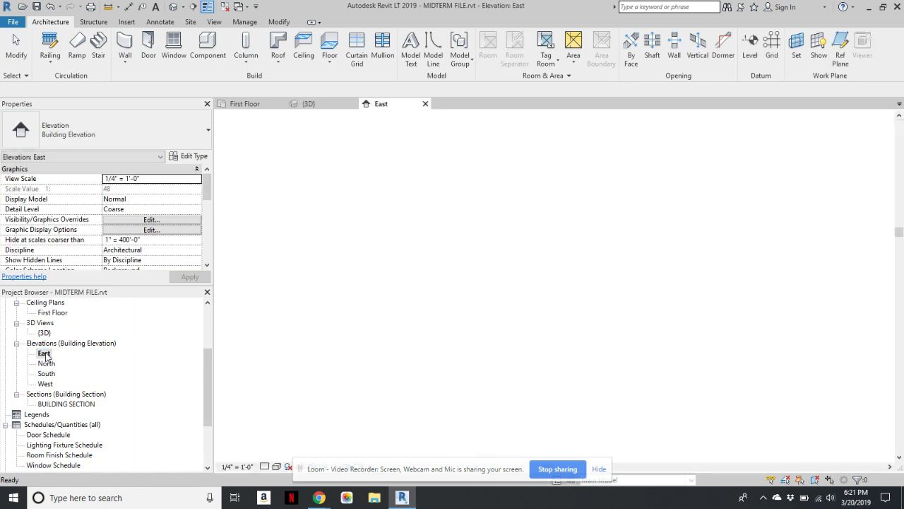
{"action": "scroll", "coordinate": [667, 301], "scroll_direction": "up", "scroll_amount": 2}
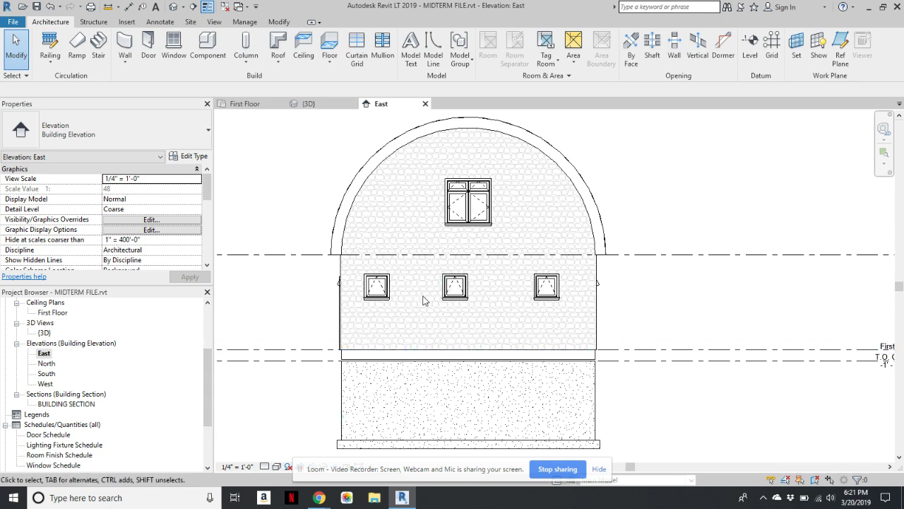
{"action": "scroll", "coordinate": [722, 303], "scroll_direction": "up", "scroll_amount": 5}
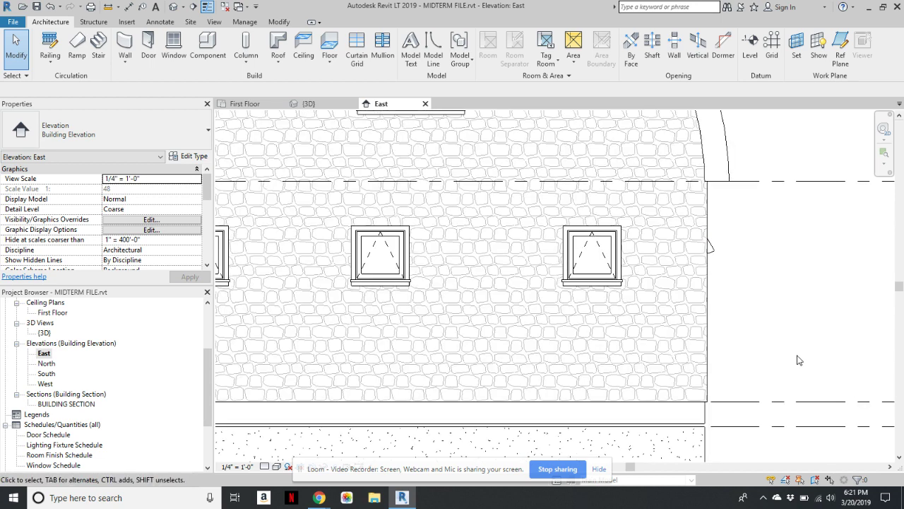
{"action": "scroll", "coordinate": [797, 361], "scroll_direction": "down", "scroll_amount": 5}
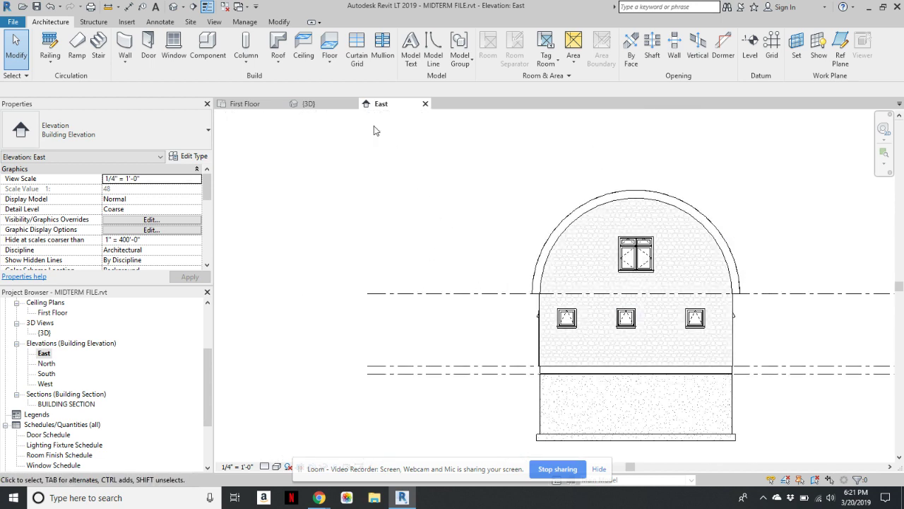
{"action": "left_click", "coordinate": [309, 104]}
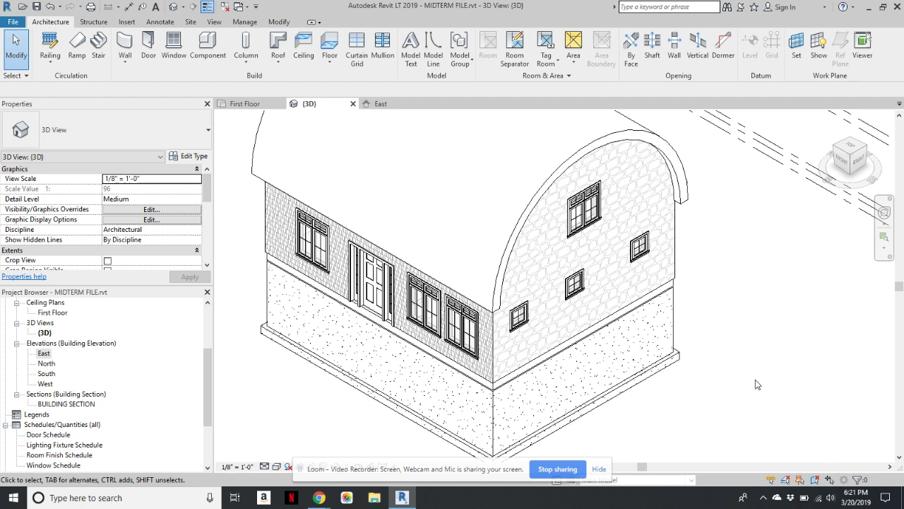
Switch the 3D view's visual style to Realistic and zoom in on the house.
{"action": "left_click", "coordinate": [278, 467]}
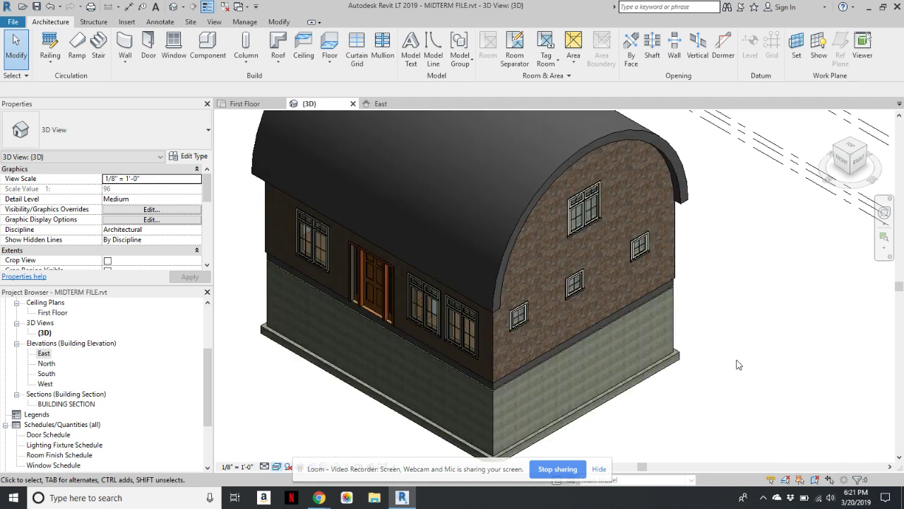
{"action": "scroll", "coordinate": [623, 375], "scroll_direction": "up", "scroll_amount": 3}
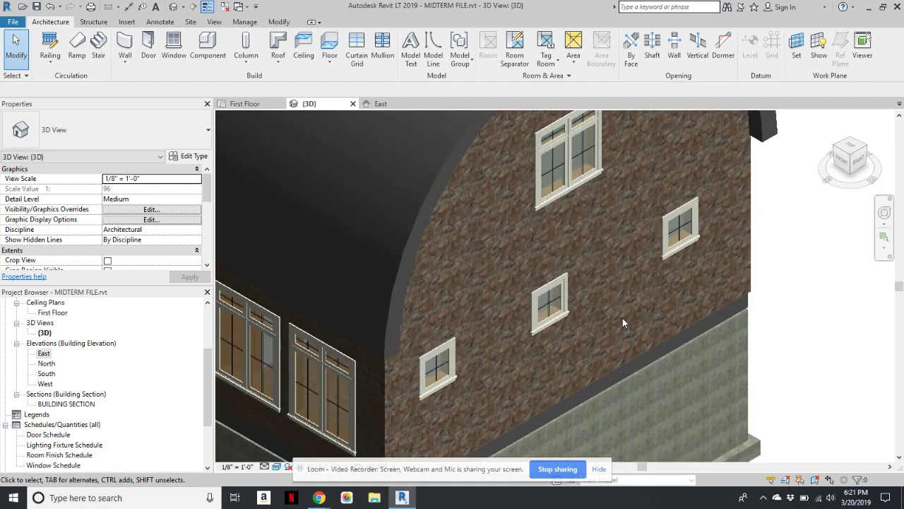
{"action": "scroll", "coordinate": [608, 353], "scroll_direction": "up", "scroll_amount": 2}
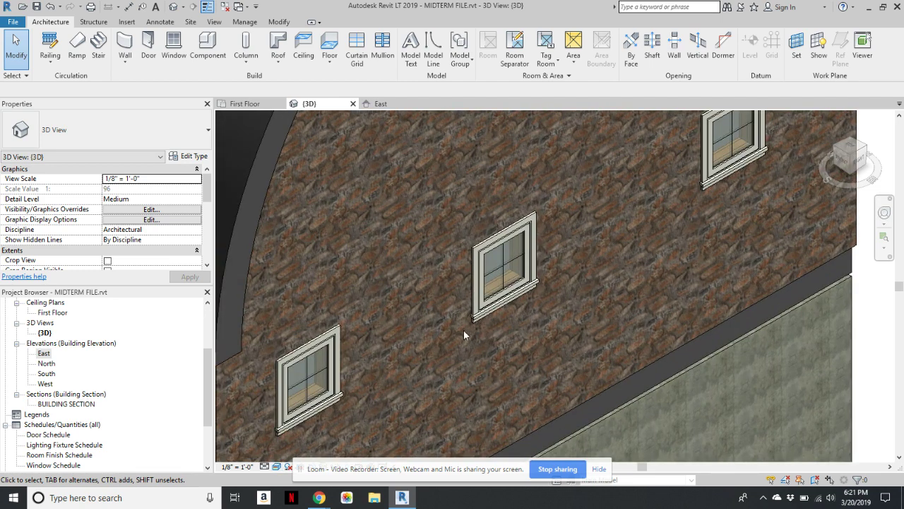
{"action": "scroll", "coordinate": [423, 271], "scroll_direction": "down", "scroll_amount": 3}
{"action": "scroll", "coordinate": [424, 283], "scroll_direction": "up", "scroll_amount": 1}
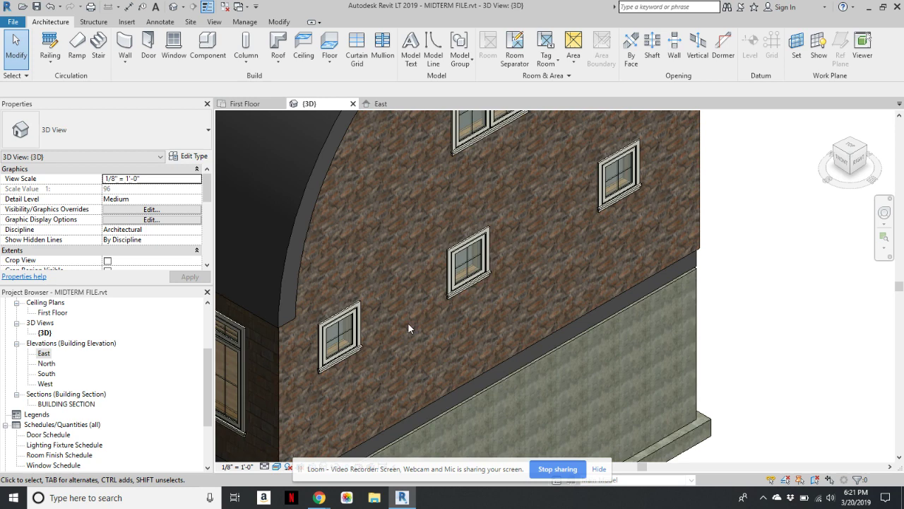
{"action": "scroll", "coordinate": [406, 327], "scroll_direction": "down", "scroll_amount": 2}
Orbit around the building to inspect the textured arched end wall and side wall.
{"action": "middle_click_drag", "start_coordinate": [405, 327], "coordinate": [743, 301], "text": "shift"}
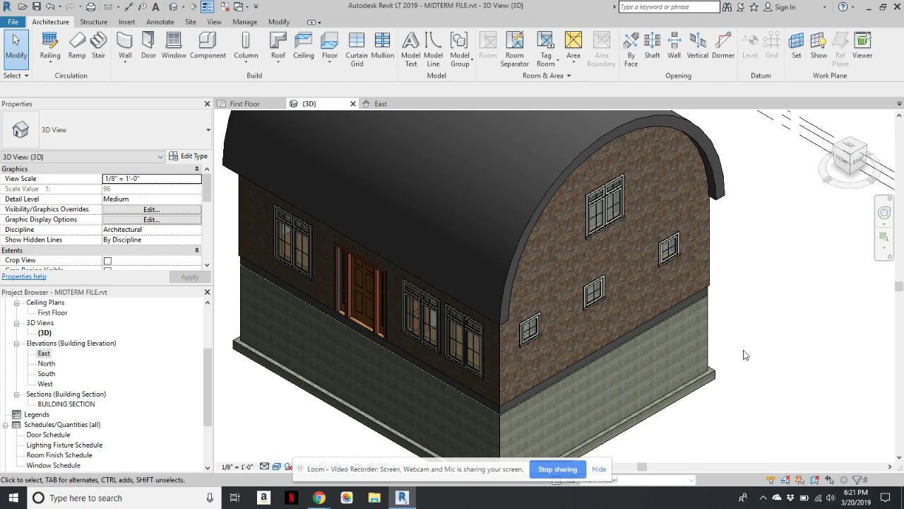
{"action": "scroll", "coordinate": [572, 321], "scroll_direction": "up", "scroll_amount": 5}
{"action": "scroll", "coordinate": [586, 346], "scroll_direction": "down", "scroll_amount": 5}
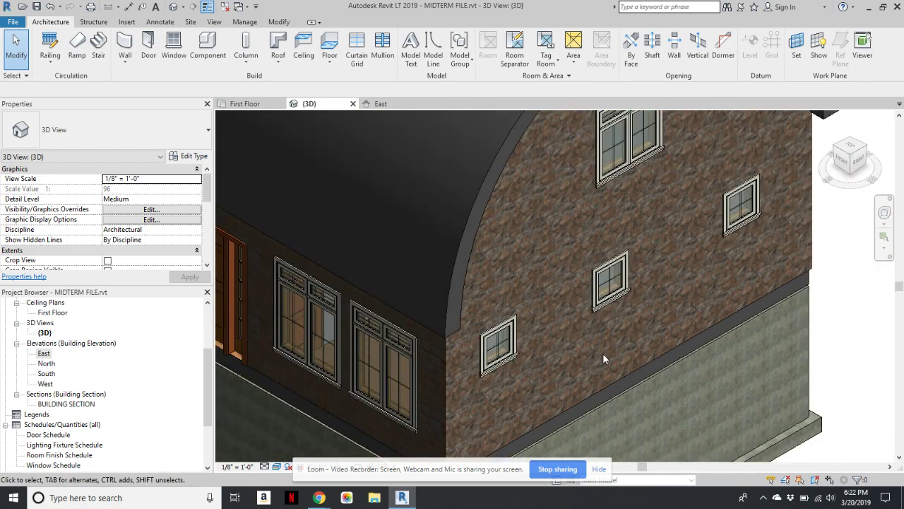
{"action": "middle_click_drag", "start_coordinate": [602, 353], "coordinate": [608, 241], "text": "shift"}
{"action": "scroll", "coordinate": [566, 240], "scroll_direction": "up", "scroll_amount": 4}
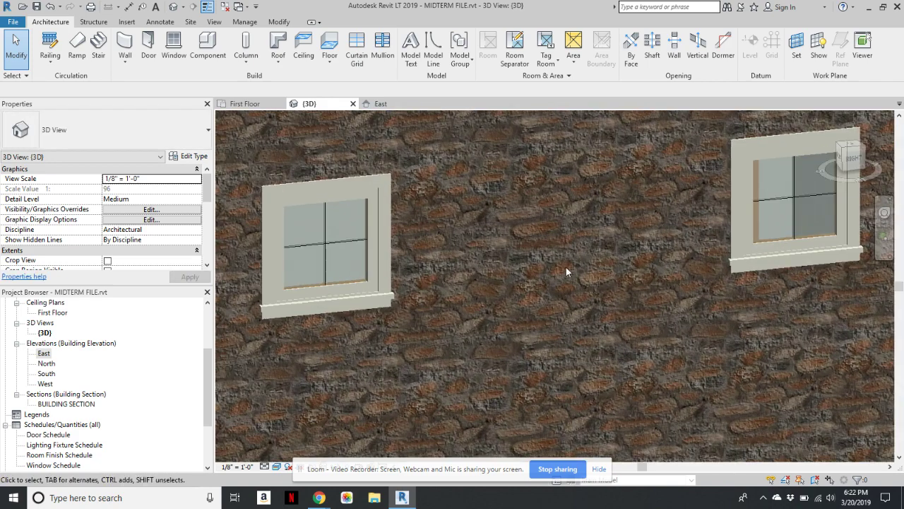
{"action": "scroll", "coordinate": [550, 279], "scroll_direction": "down", "scroll_amount": 4}
{"action": "middle_click_drag", "start_coordinate": [468, 287], "coordinate": [559, 272], "text": "shift"}
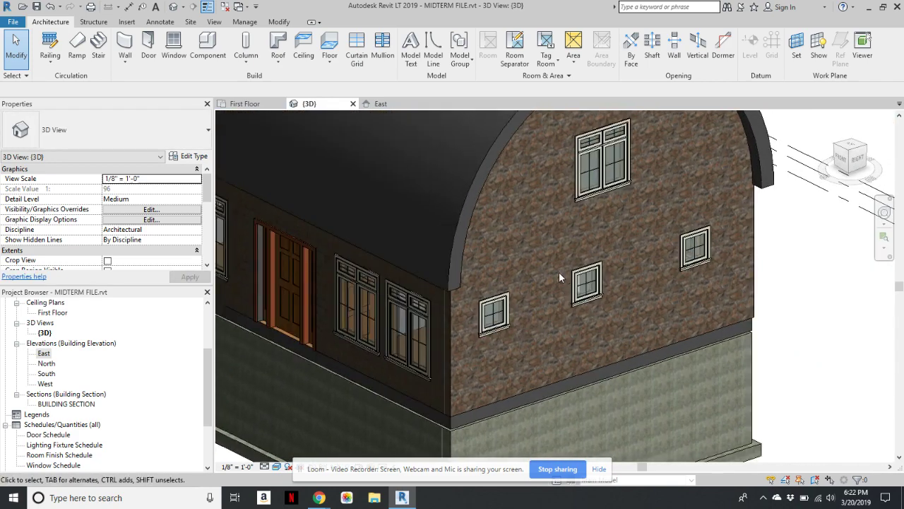
Open the stone-clad wall's Stone Veneer layer material and show its Jagged Rock Wall appearance.
{"action": "left_click", "coordinate": [454, 330]}
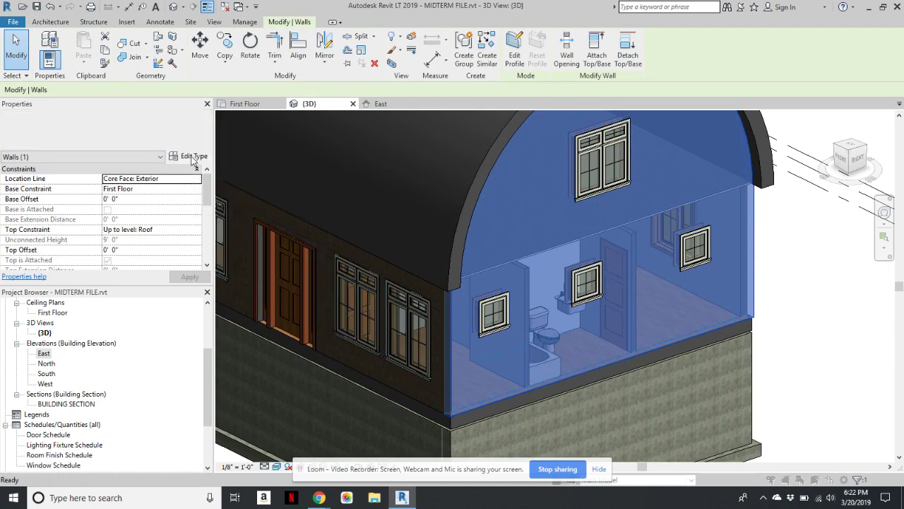
{"action": "left_click", "coordinate": [192, 157]}
{"action": "left_click", "coordinate": [529, 173]}
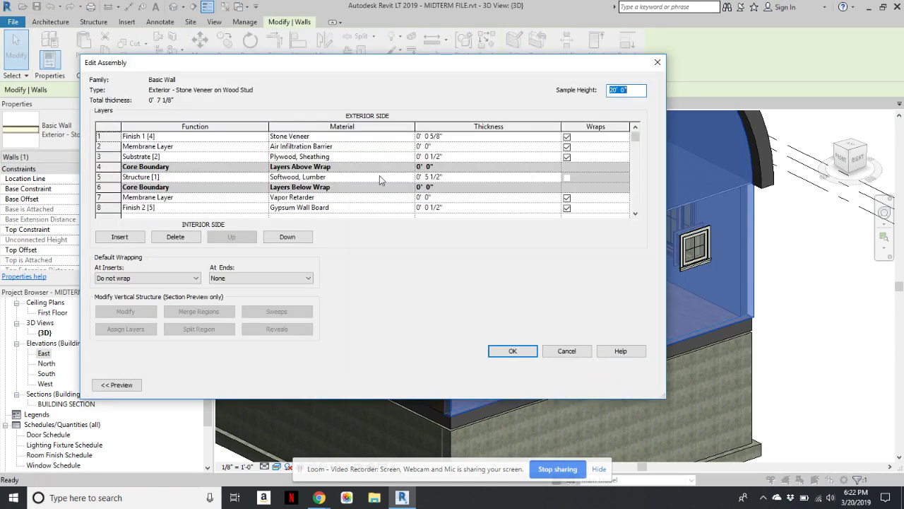
{"action": "left_click", "coordinate": [410, 139]}
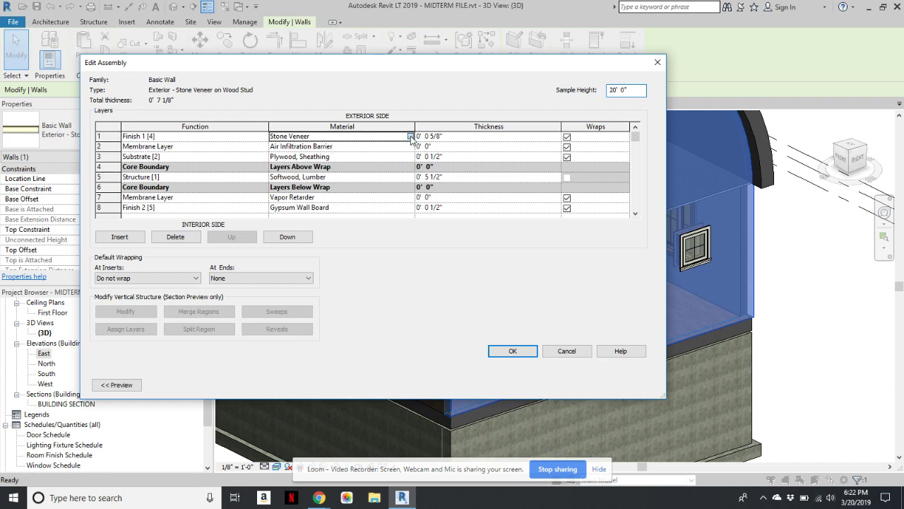
{"action": "left_click", "coordinate": [410, 137]}
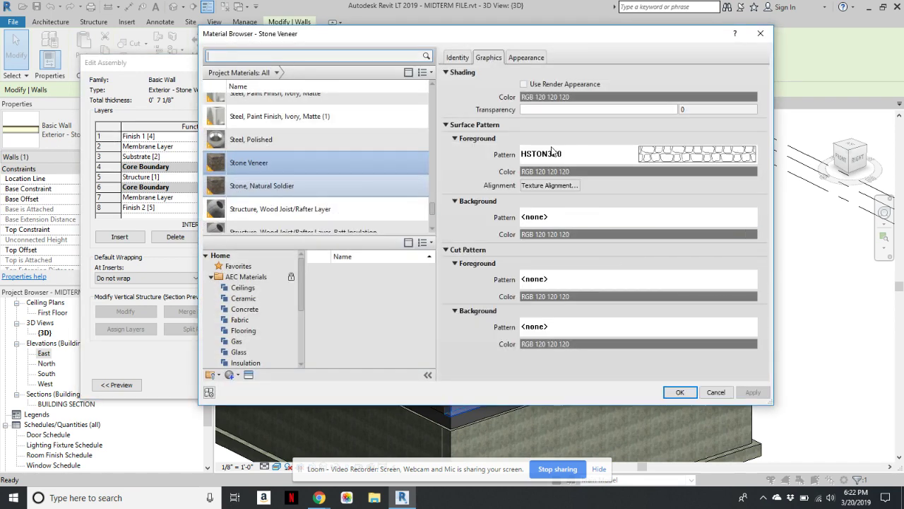
{"action": "left_click", "coordinate": [526, 57]}
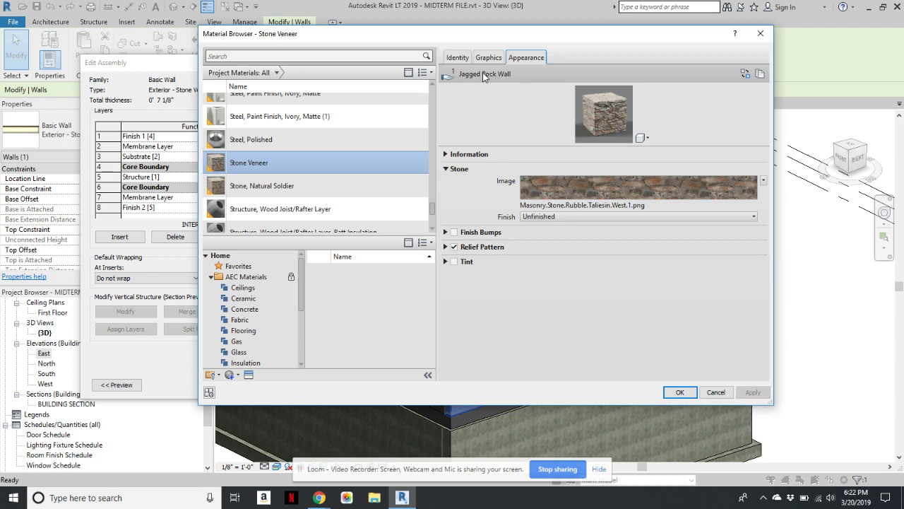
Duplicate the Jagged Rock Wall asset and rename the copy 'Stone Veneer'.
{"action": "left_click", "coordinate": [760, 76]}
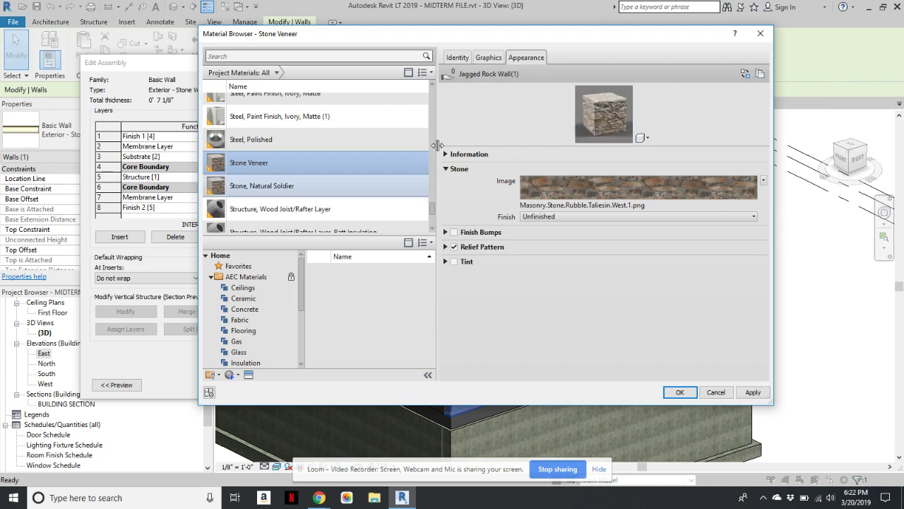
{"action": "left_click", "coordinate": [446, 155]}
{"action": "left_click", "coordinate": [590, 167]}
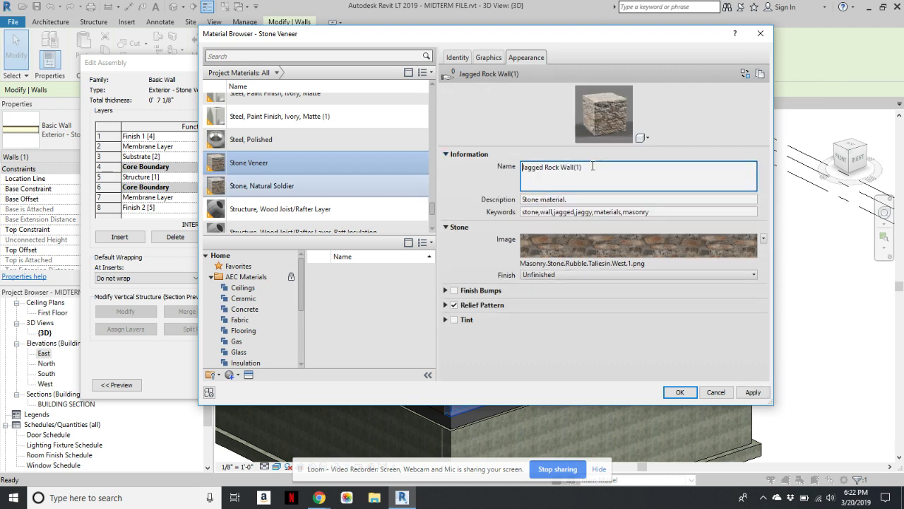
{"action": "left_click_drag", "start_coordinate": [590, 167], "coordinate": [517, 167]}
{"action": "type", "text": "St"}
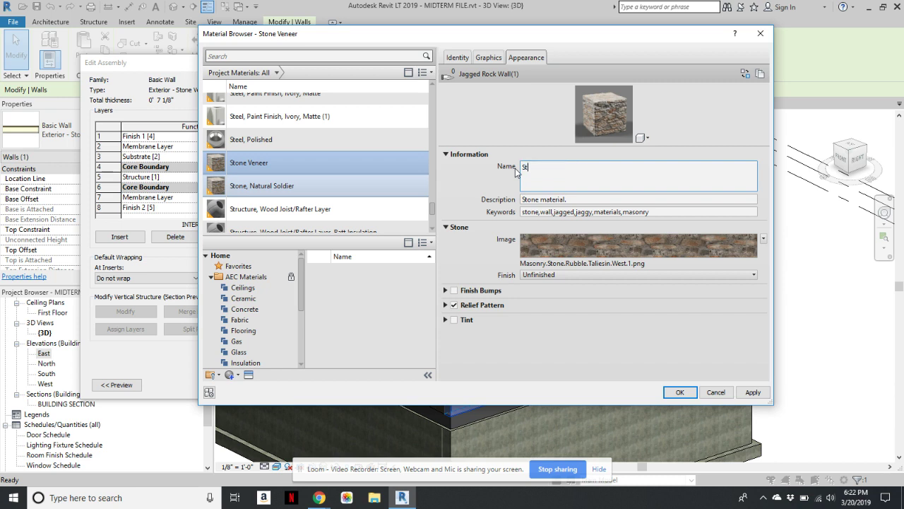
{"action": "type", "text": "one Veneer"}
{"action": "left_click", "coordinate": [585, 200]}
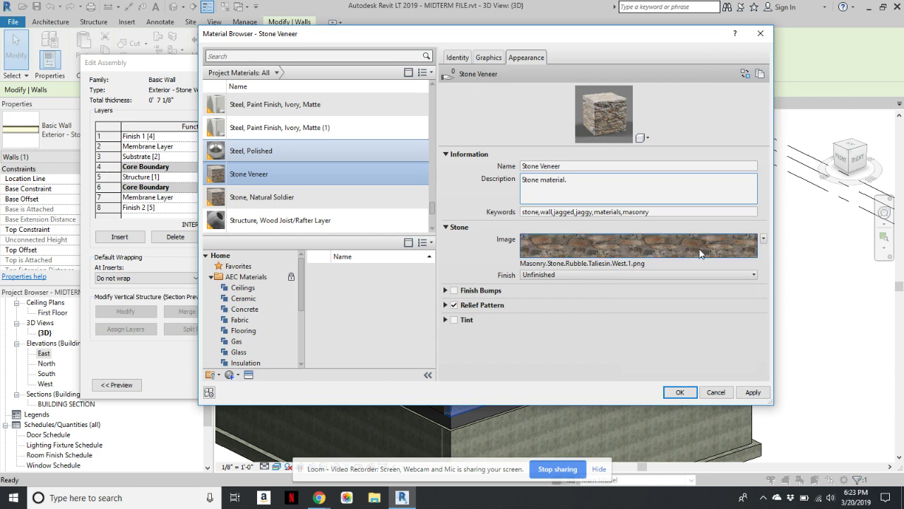
Open the stone image's texture settings and enter a 0'-5" sample width.
{"action": "left_click", "coordinate": [738, 244]}
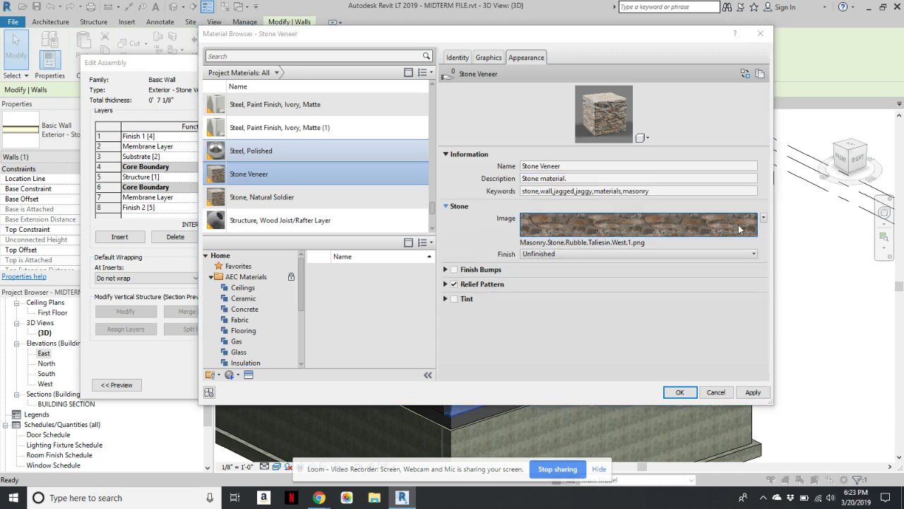
{"action": "left_click_drag", "start_coordinate": [146, 104], "coordinate": [381, 60]}
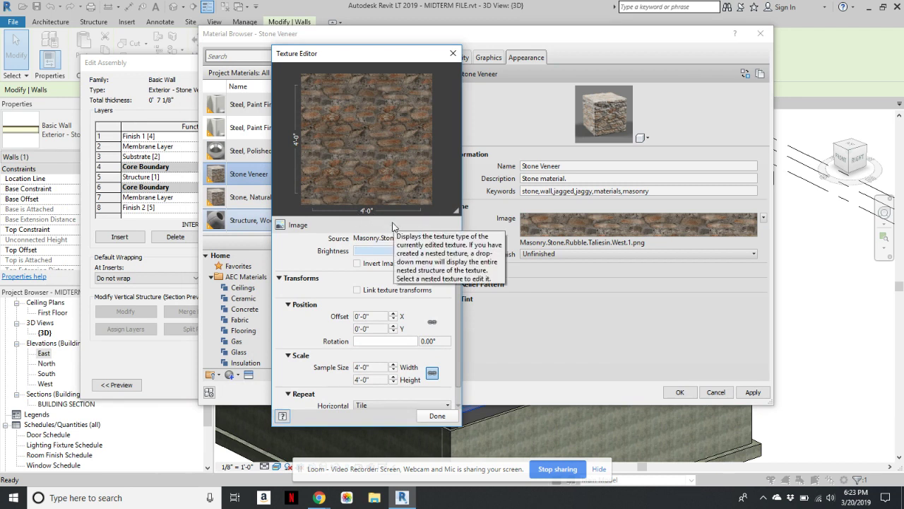
{"action": "left_click", "coordinate": [382, 367]}
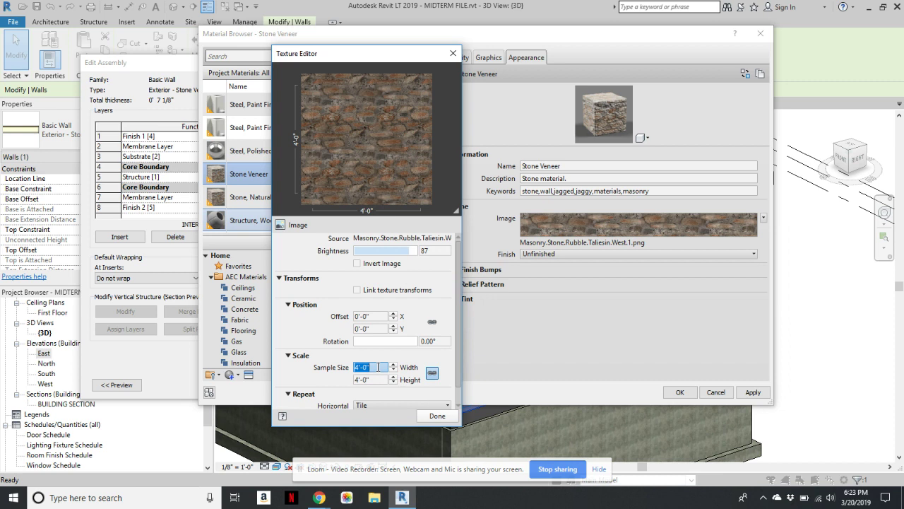
{"action": "type", "text": "5"}
{"action": "left_click", "coordinate": [378, 380]}
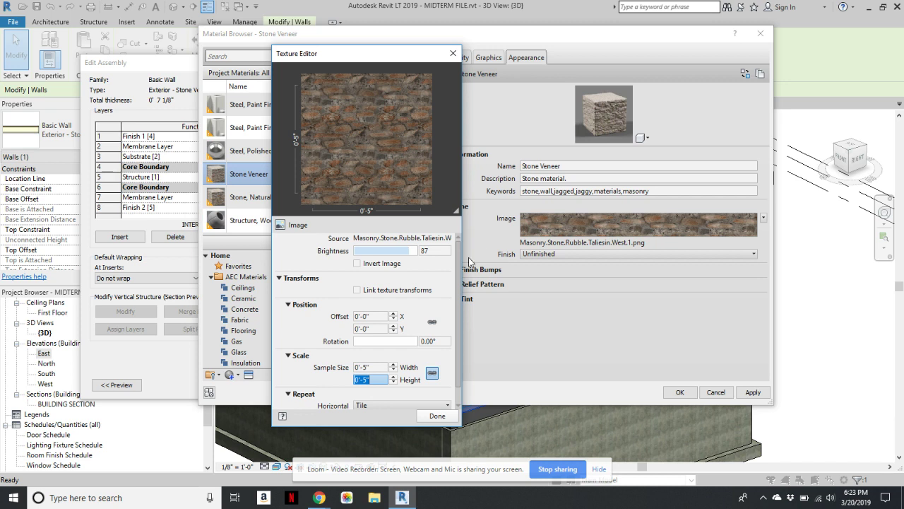
Change the texture sample size from 10'-0" to 1'-0" by 1'-0".
{"action": "left_click_drag", "start_coordinate": [356, 366], "coordinate": [377, 367]}
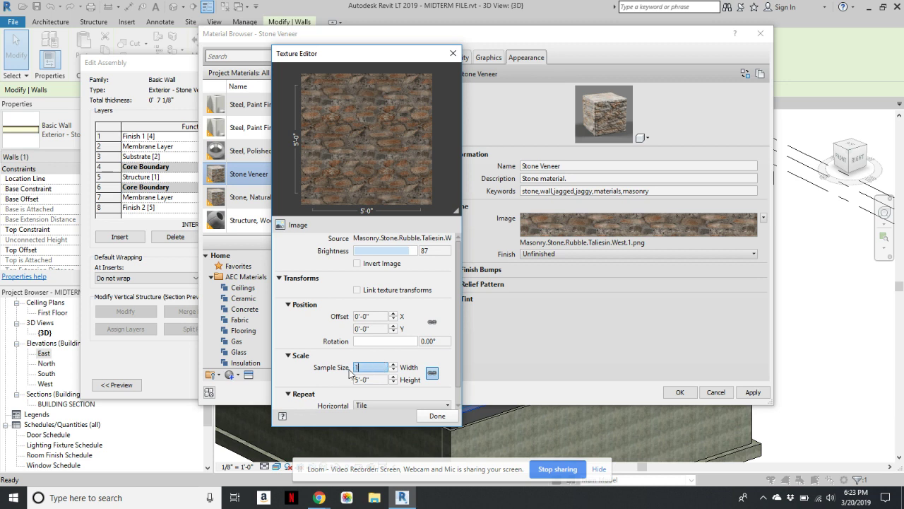
{"action": "key", "text": "Return"}
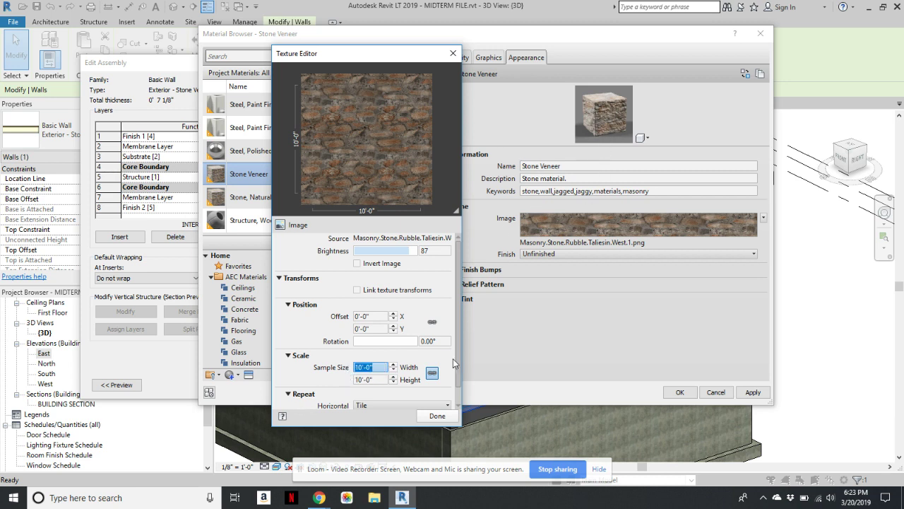
{"action": "left_click", "coordinate": [383, 368]}
{"action": "left_click_drag", "start_coordinate": [383, 368], "coordinate": [338, 369]}
{"action": "type", "text": "1"}
{"action": "key", "text": "Return"}
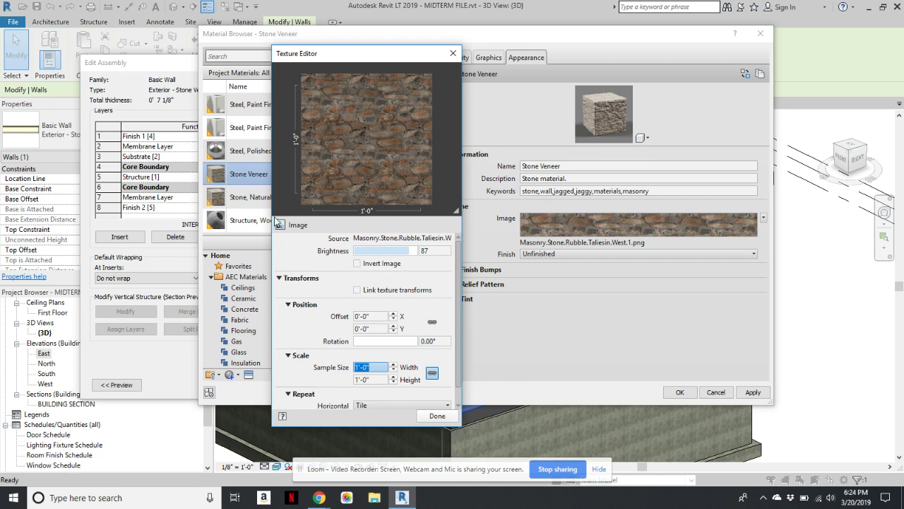
Close the texture settings, apply the Stone Veneer material, and close the Material Browser and Edit Assembly.
{"action": "left_click", "coordinate": [437, 416]}
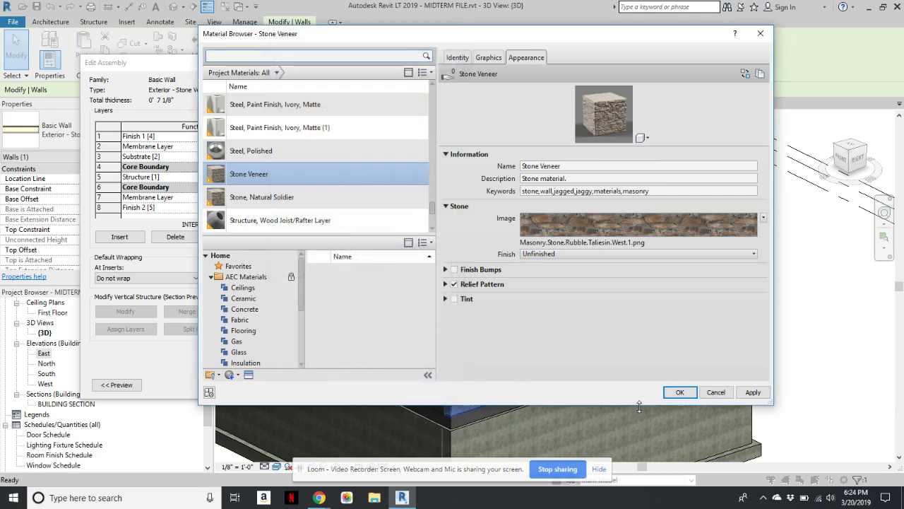
{"action": "left_click", "coordinate": [724, 226]}
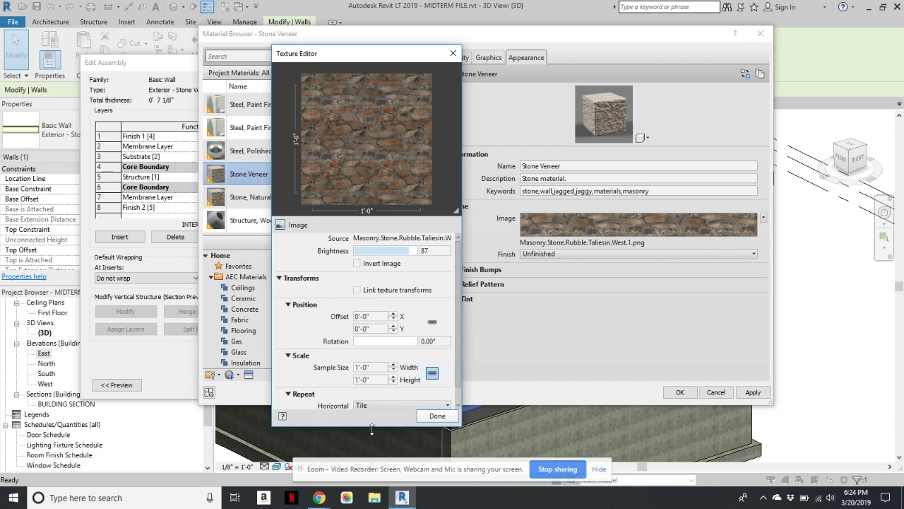
{"action": "left_click_drag", "start_coordinate": [371, 429], "coordinate": [374, 460]}
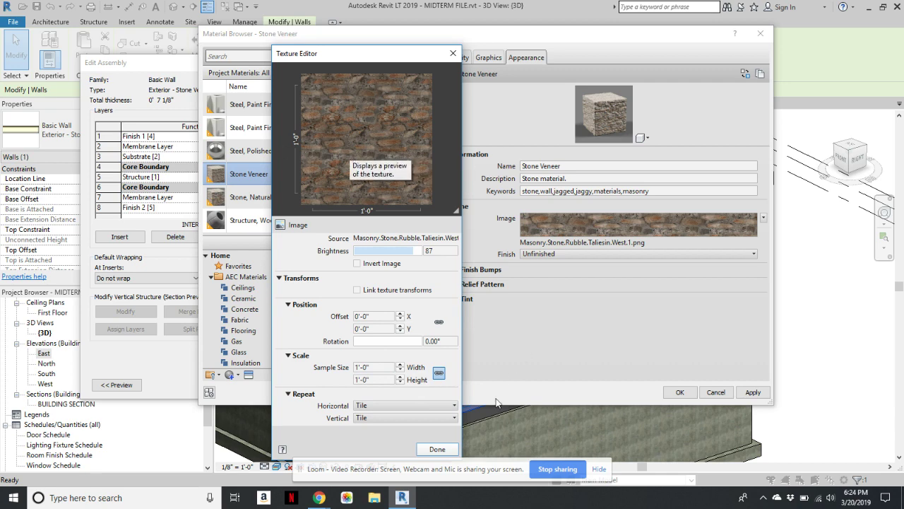
{"action": "left_click", "coordinate": [435, 448]}
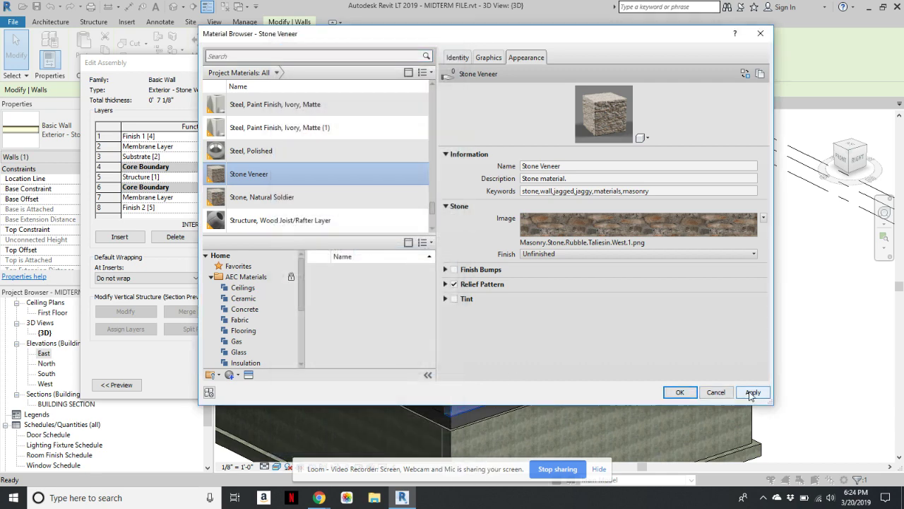
{"action": "left_click", "coordinate": [752, 393]}
{"action": "left_click", "coordinate": [681, 393]}
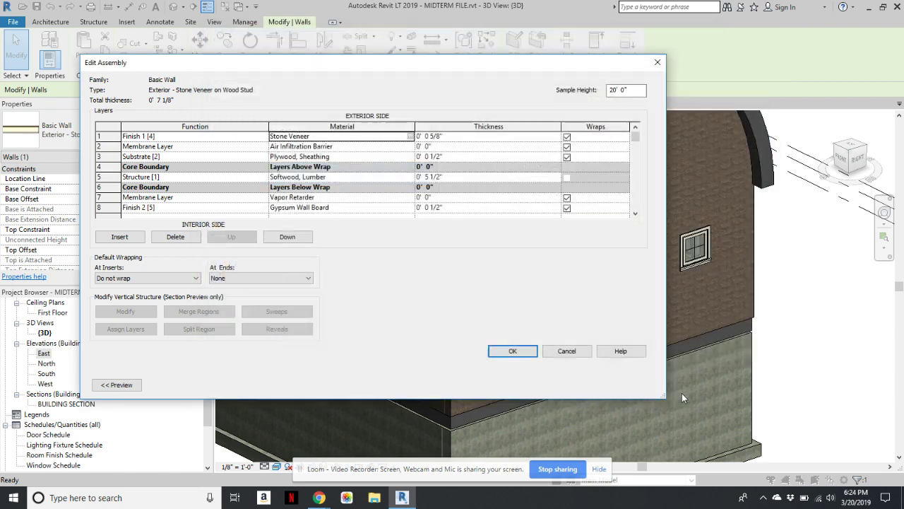
{"action": "left_click", "coordinate": [514, 351]}
Close Type Properties, then reopen the gable wall's Finish 1 Stone Veneer material appearance.
{"action": "left_click", "coordinate": [525, 386]}
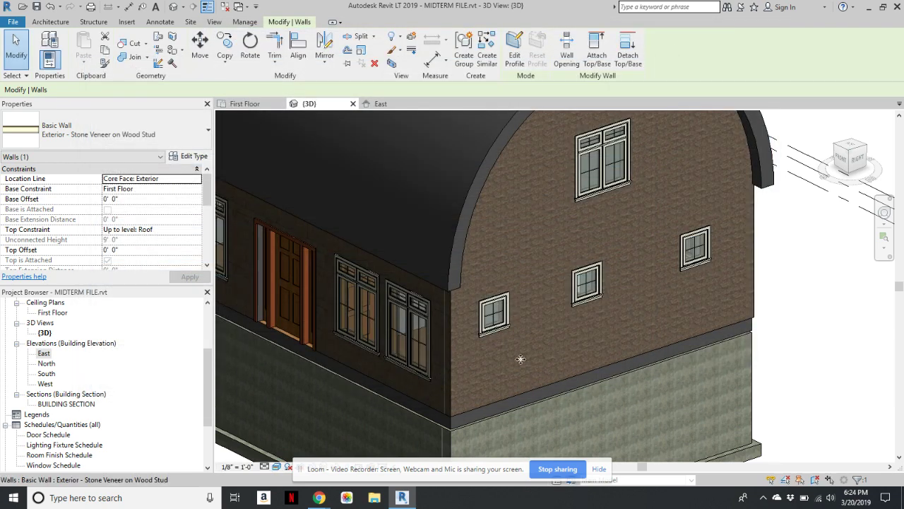
{"action": "left_click", "coordinate": [797, 266]}
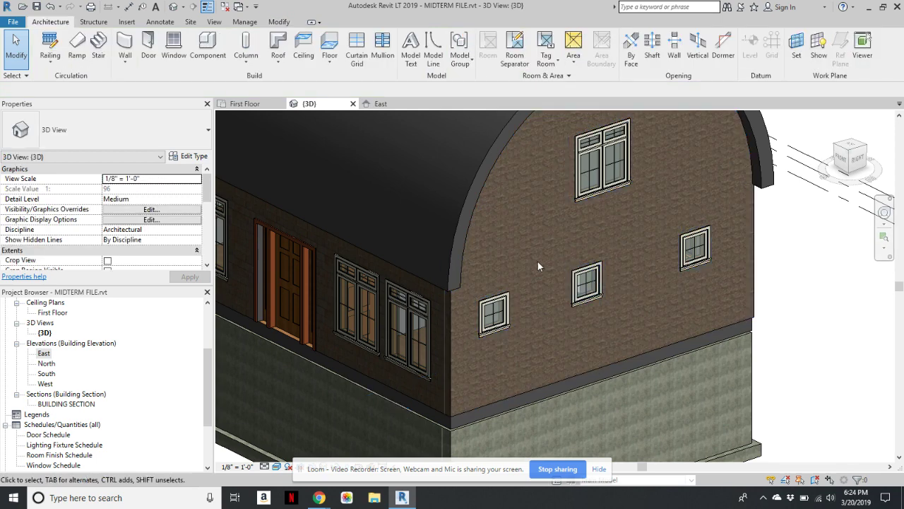
{"action": "left_click", "coordinate": [455, 305]}
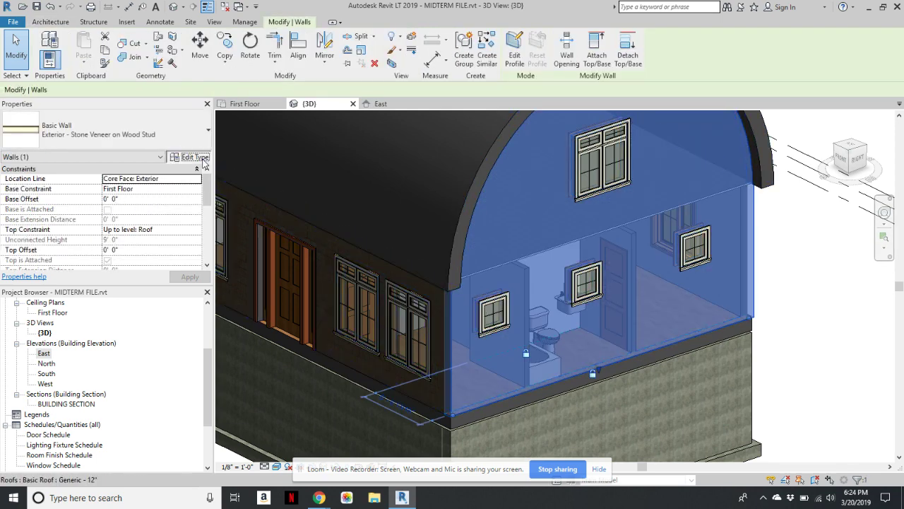
{"action": "left_click", "coordinate": [190, 157]}
{"action": "left_click", "coordinate": [530, 195]}
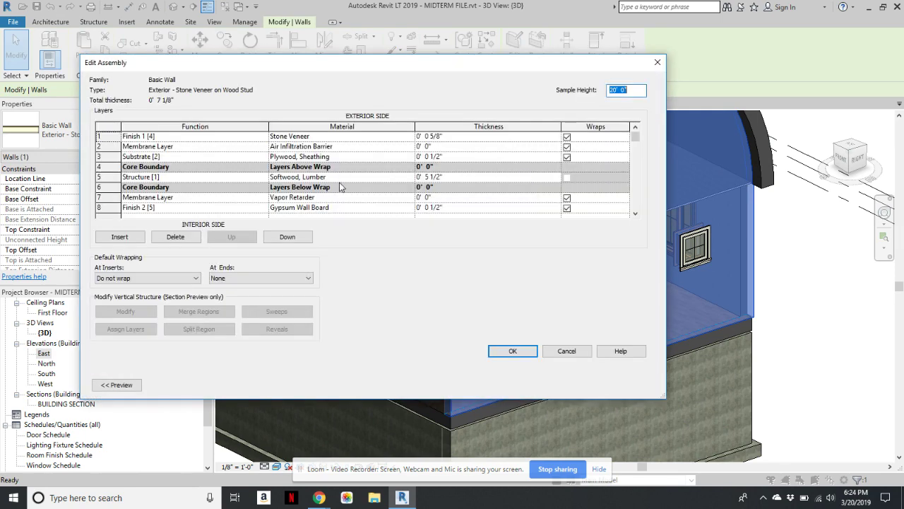
{"action": "left_click", "coordinate": [368, 136]}
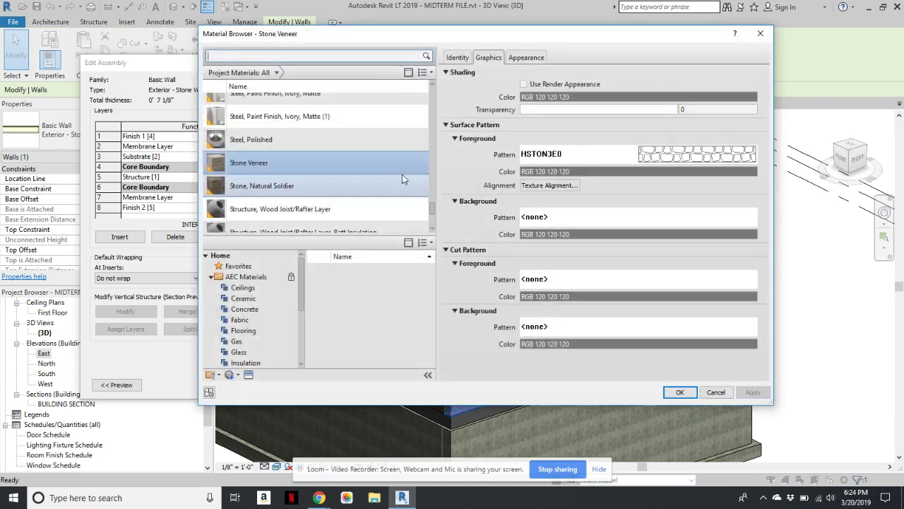
{"action": "left_click", "coordinate": [526, 57]}
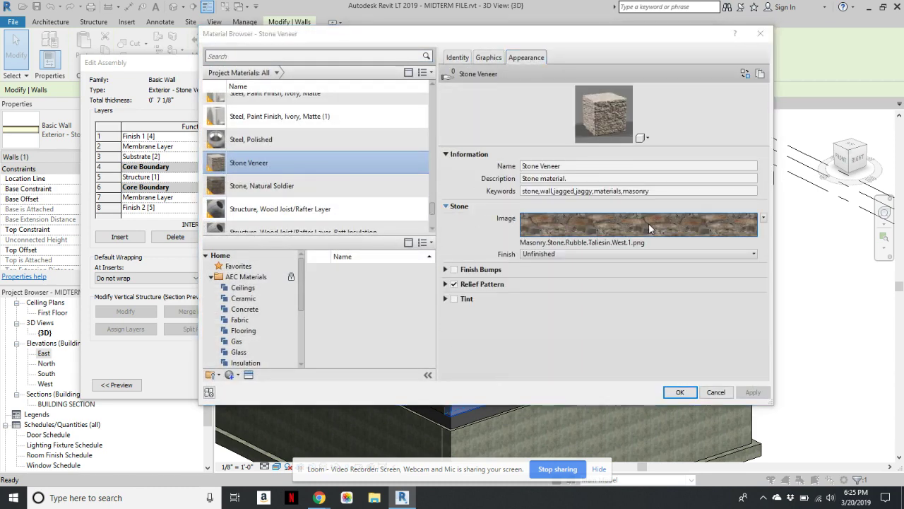
Set the stone texture sample size to 8'-0" and apply it, closing all wall dialogs.
{"action": "left_click", "coordinate": [648, 222]}
{"action": "left_click", "coordinate": [380, 366]}
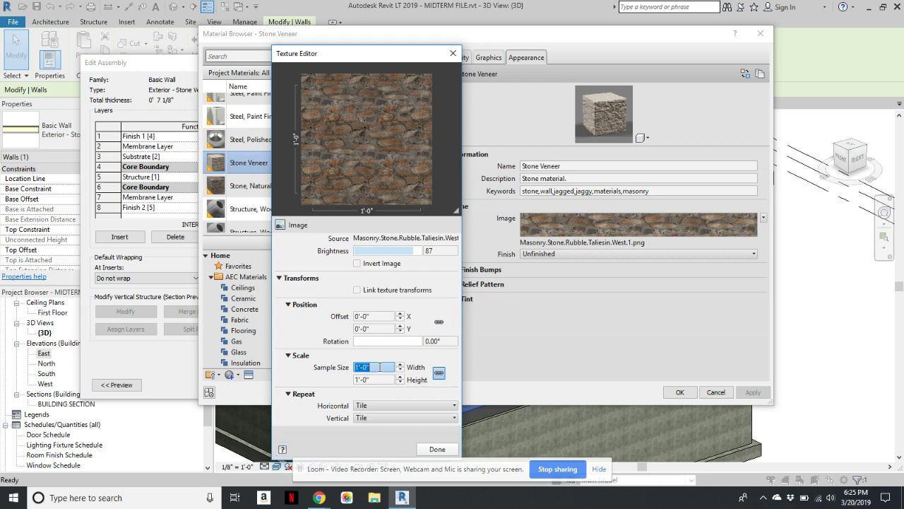
{"action": "type", "text": "8"}
{"action": "key", "text": "Return"}
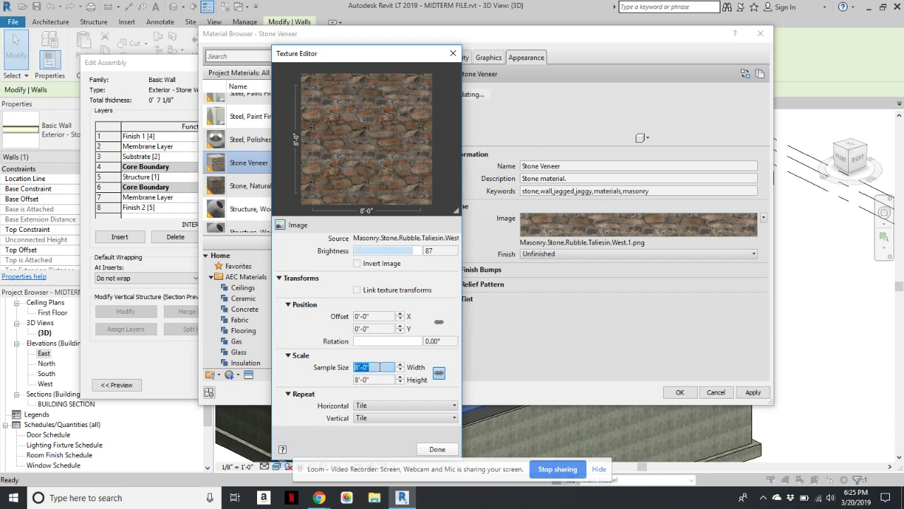
{"action": "left_click", "coordinate": [437, 449]}
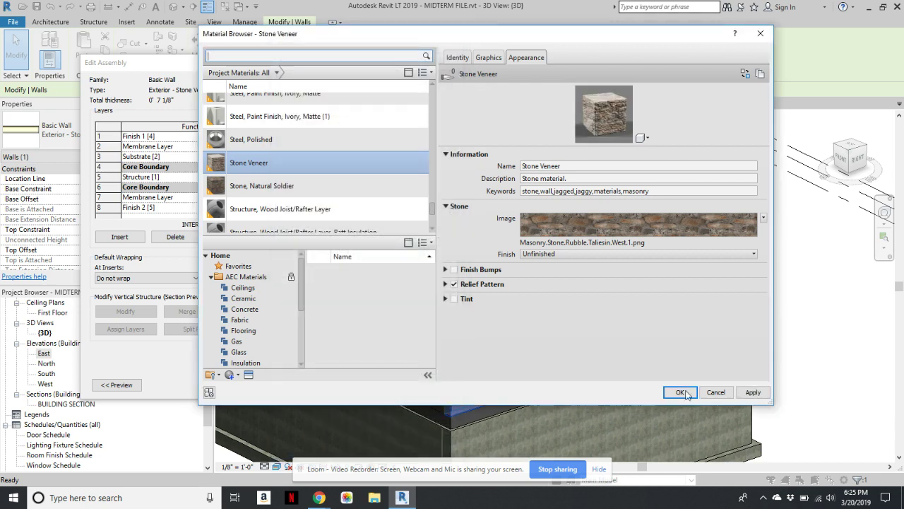
{"action": "left_click", "coordinate": [753, 393]}
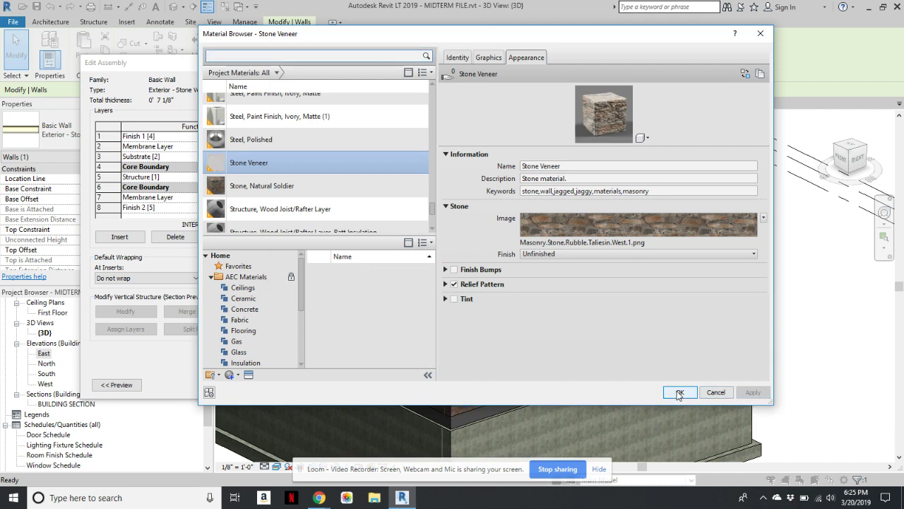
{"action": "left_click", "coordinate": [678, 393]}
{"action": "left_click", "coordinate": [513, 350]}
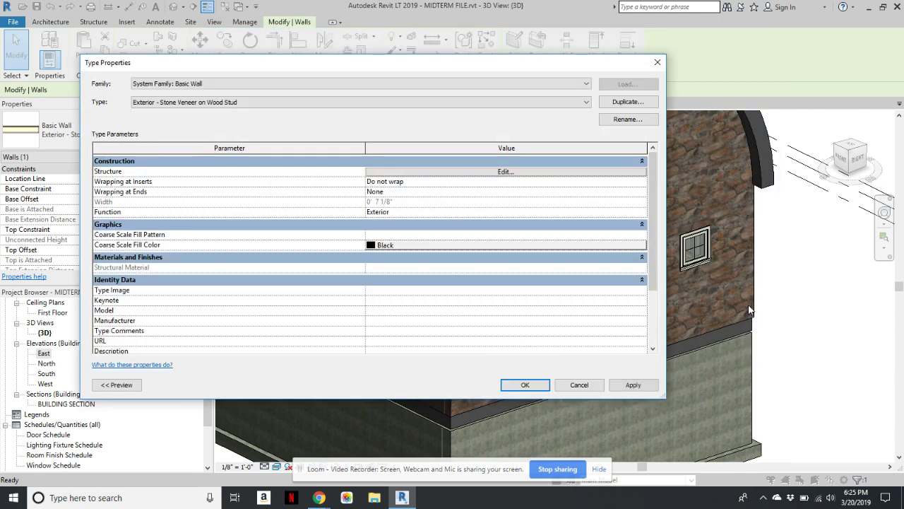
{"action": "left_click", "coordinate": [525, 385]}
Change the brown front wall's type to Exterior - Stone Veneer on Wood Stud.
{"action": "left_click", "coordinate": [792, 342]}
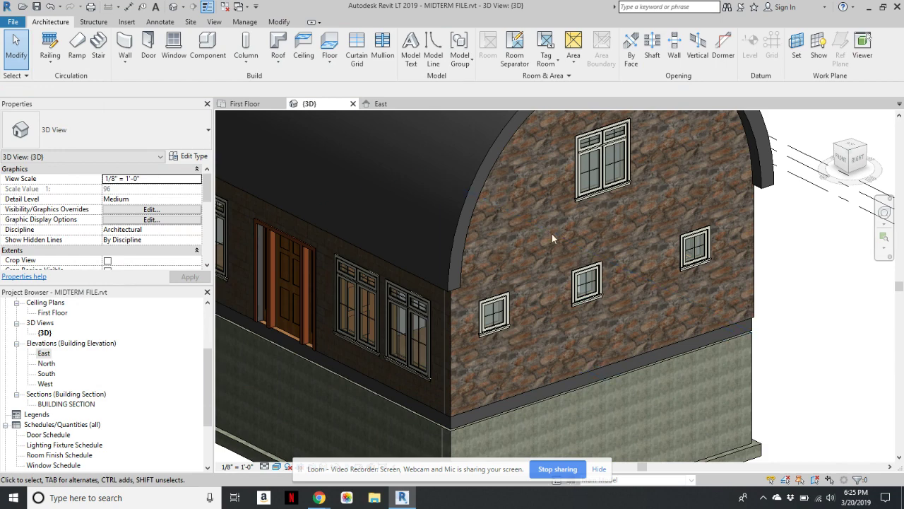
{"action": "scroll", "coordinate": [552, 234], "scroll_direction": "down", "scroll_amount": 2}
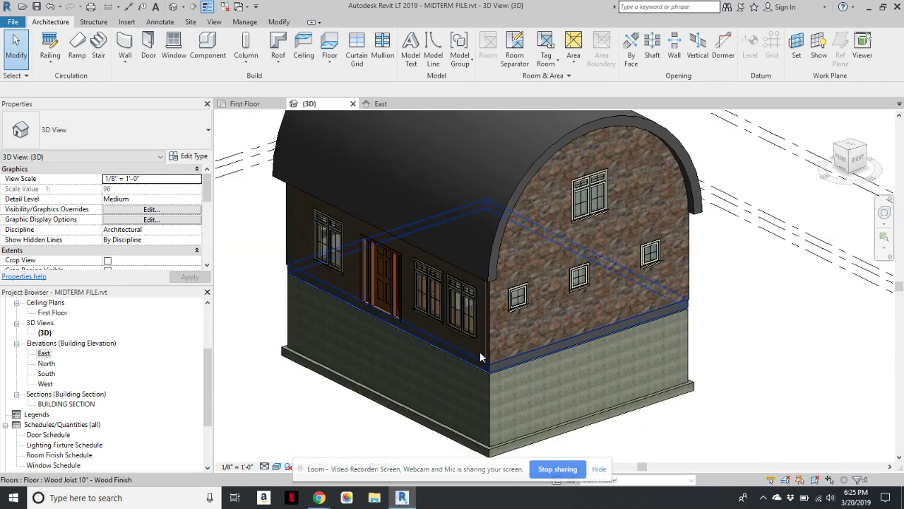
{"action": "middle_click_drag", "start_coordinate": [416, 335], "coordinate": [583, 238], "text": "shift"}
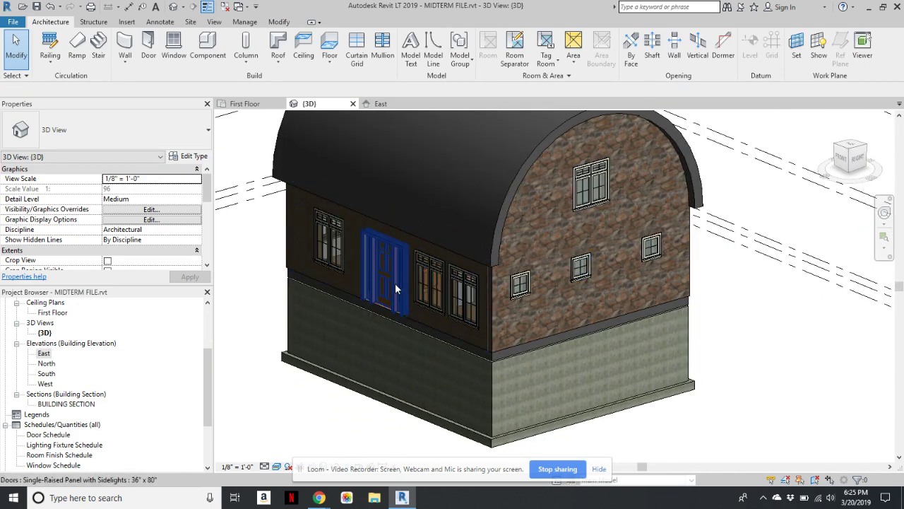
{"action": "left_click", "coordinate": [411, 311]}
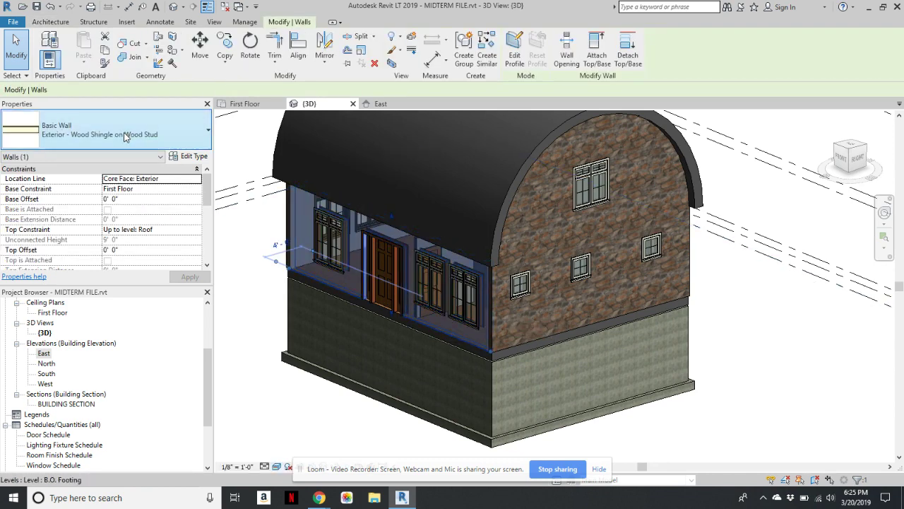
{"action": "left_click", "coordinate": [126, 135]}
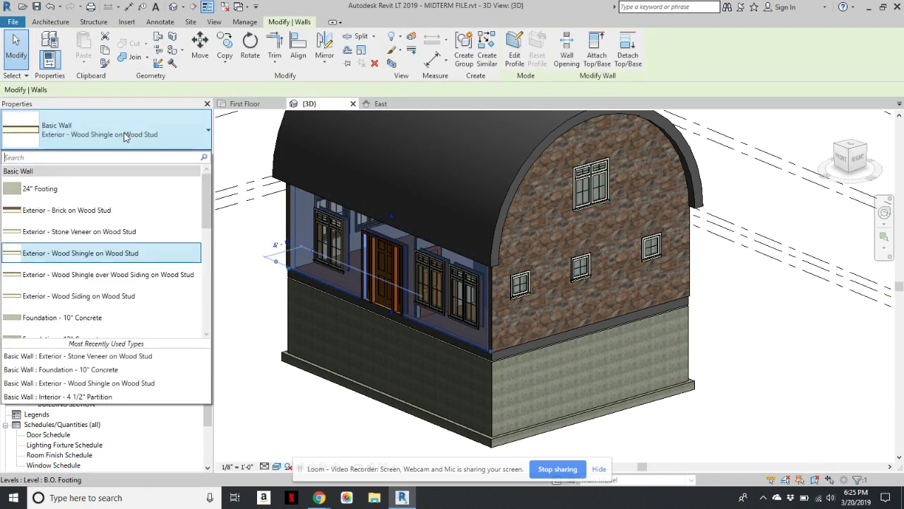
{"action": "left_click", "coordinate": [112, 238]}
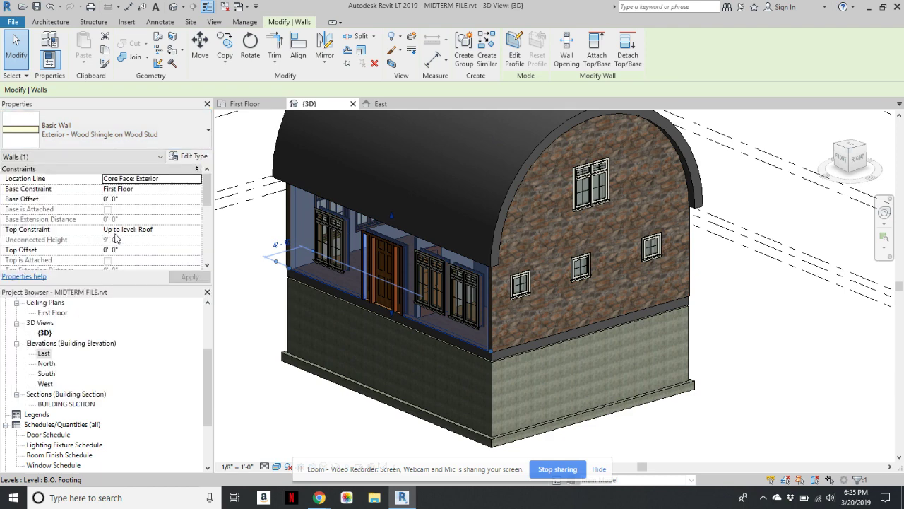
{"action": "left_click", "coordinate": [768, 344]}
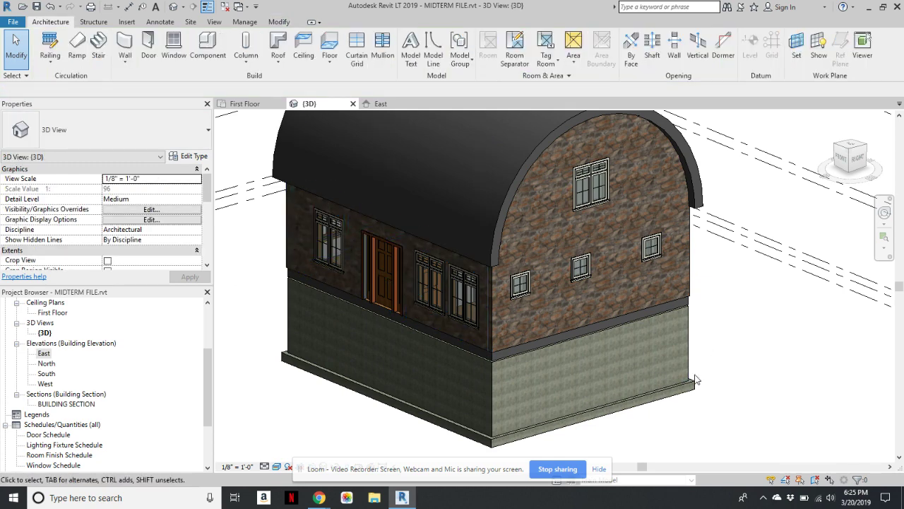
{"action": "middle_click_drag", "start_coordinate": [529, 309], "coordinate": [749, 368], "text": "shift"}
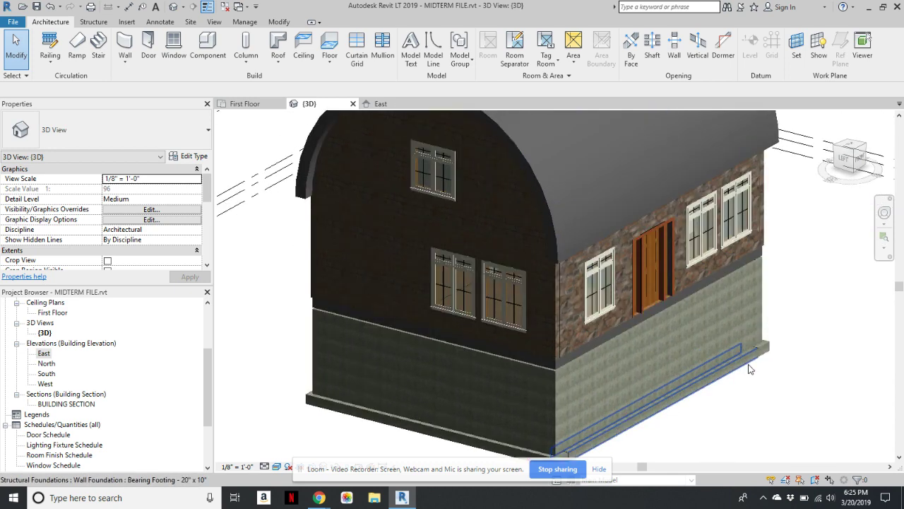
{"action": "scroll", "coordinate": [751, 367], "scroll_direction": "up", "scroll_amount": 1}
{"action": "scroll", "coordinate": [756, 371], "scroll_direction": "down", "scroll_amount": 2}
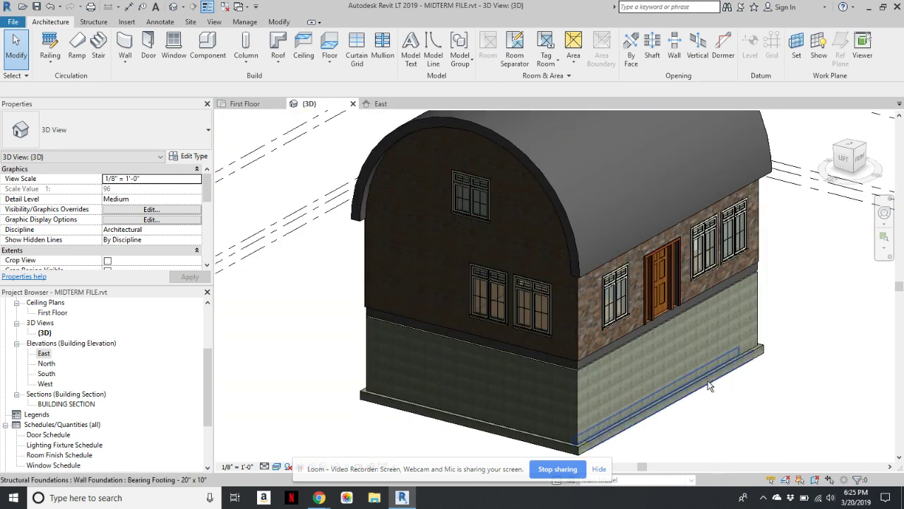
{"action": "middle_click_drag", "start_coordinate": [710, 385], "coordinate": [654, 405], "text": "shift"}
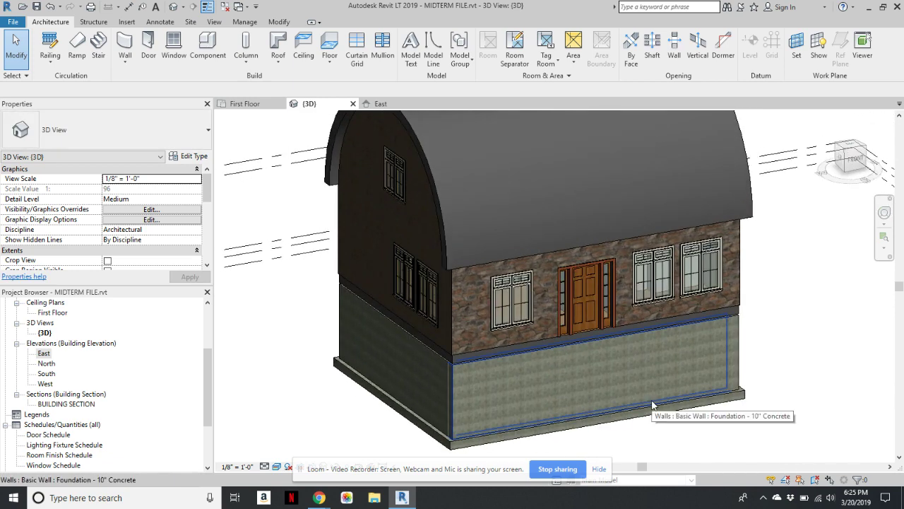